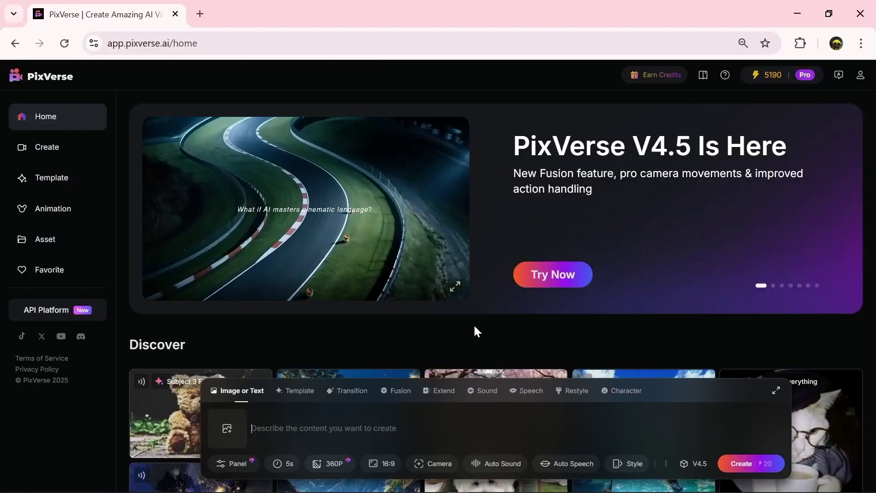
# - Browse the video model list, then try the Template and Transition modes without changes
pyautogui.moveTo(648, 274)
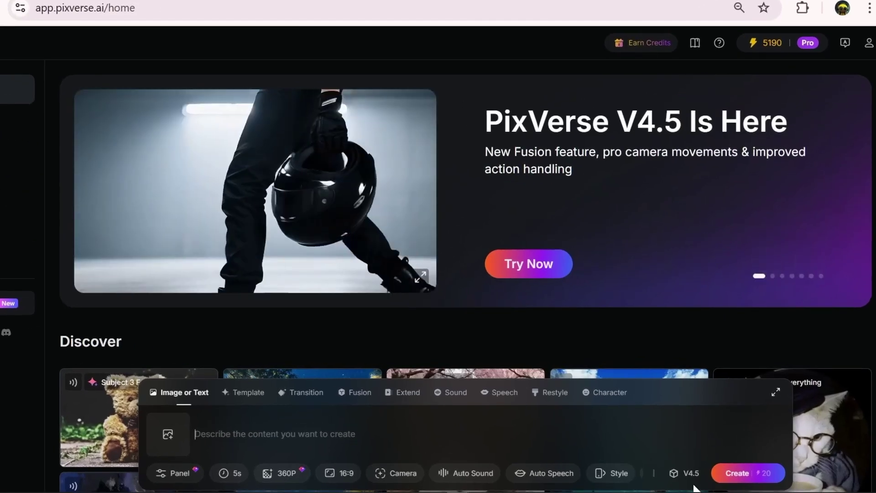
pyautogui.click(691, 475)
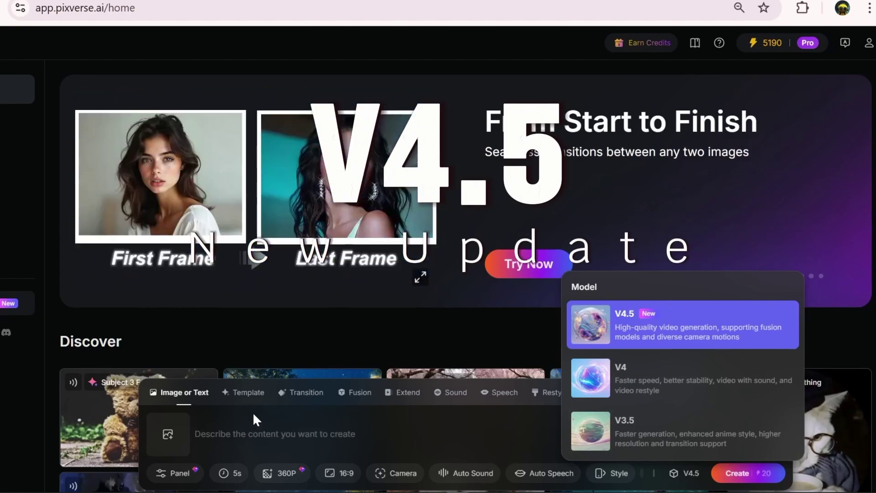
pyautogui.click(517, 436)
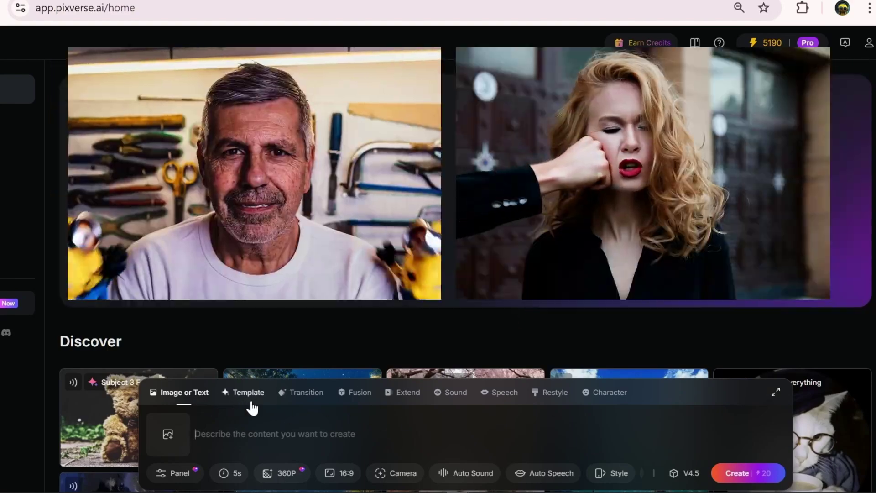
pyautogui.click(253, 404)
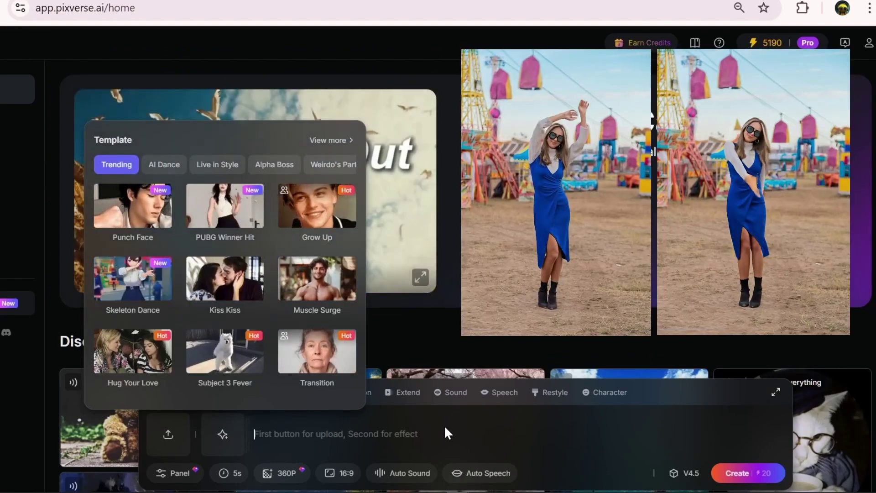
pyautogui.click(445, 425)
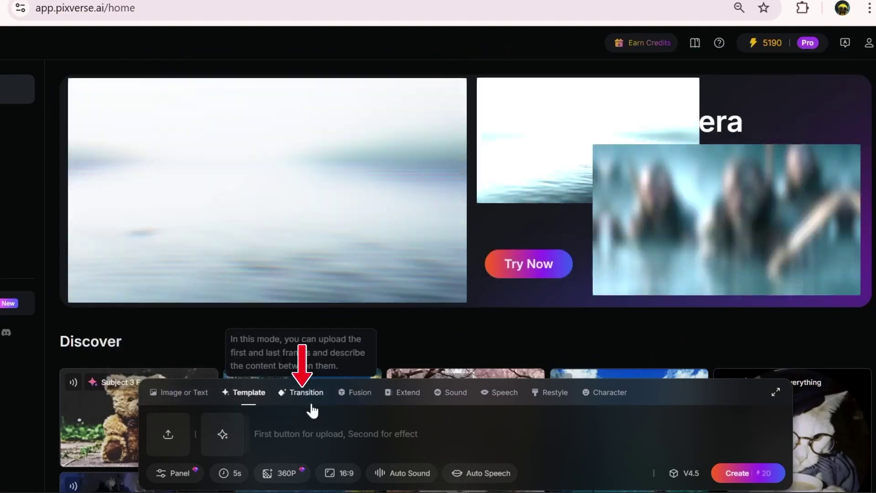
pyautogui.click(312, 405)
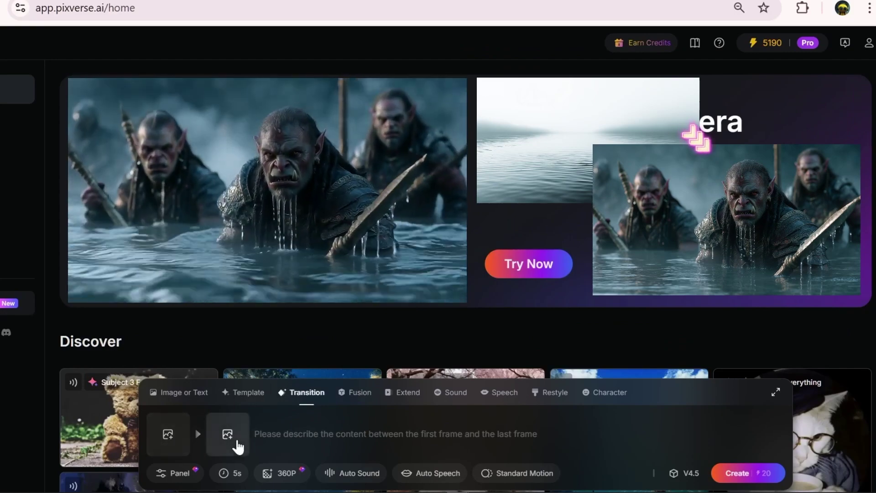
pyautogui.click(261, 440)
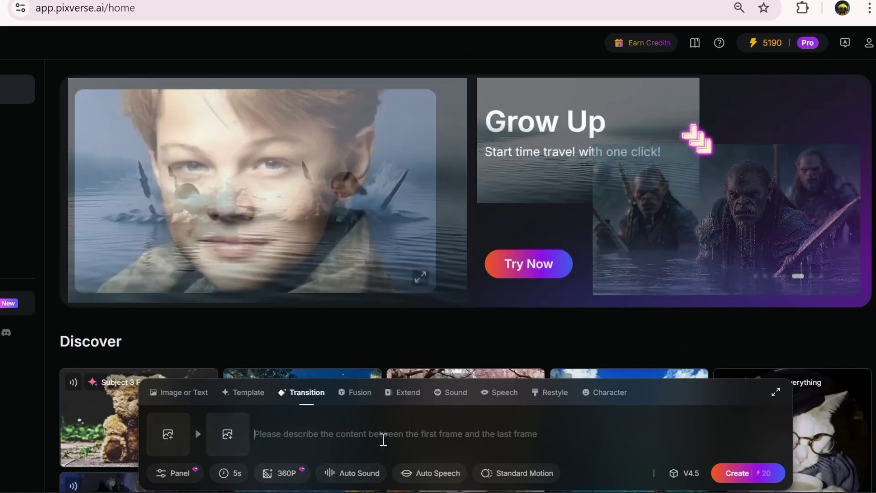
# - Explore the Fusion, Extend, Character, Sound, Speech and Restyle modes, then return to image/text creation
pyautogui.click(356, 395)
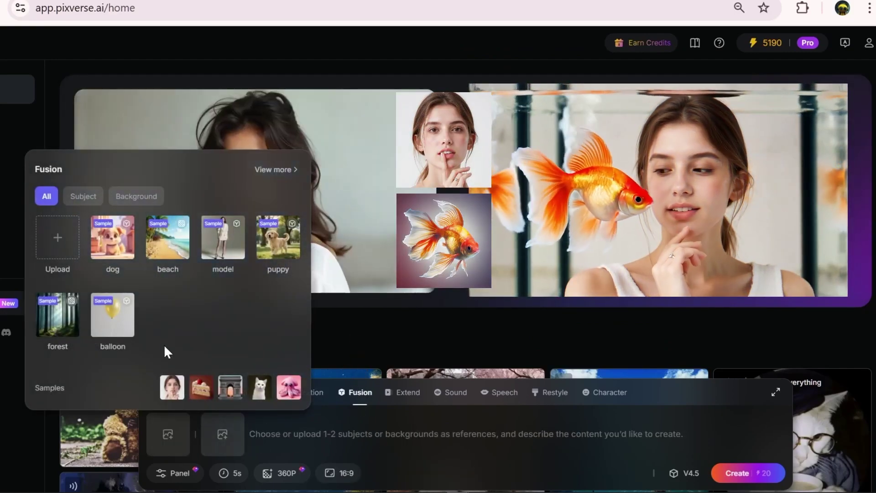
pyautogui.click(203, 388)
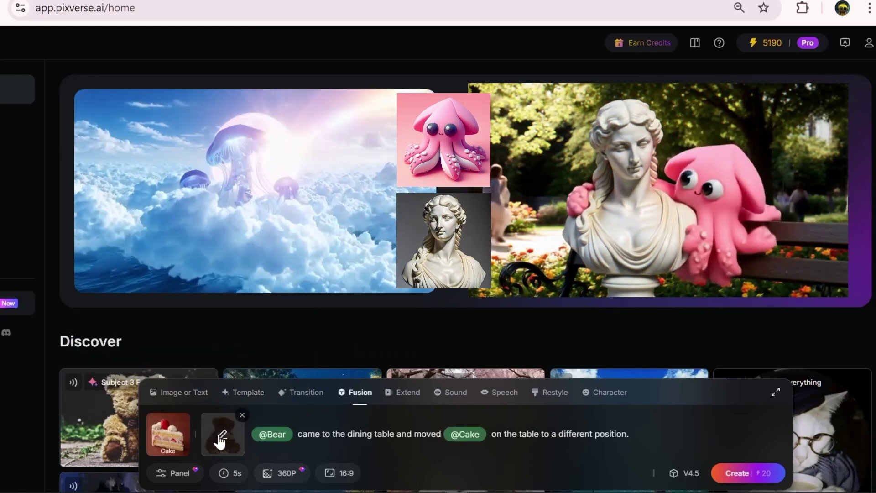
pyautogui.moveTo(167, 443)
pyautogui.click(407, 393)
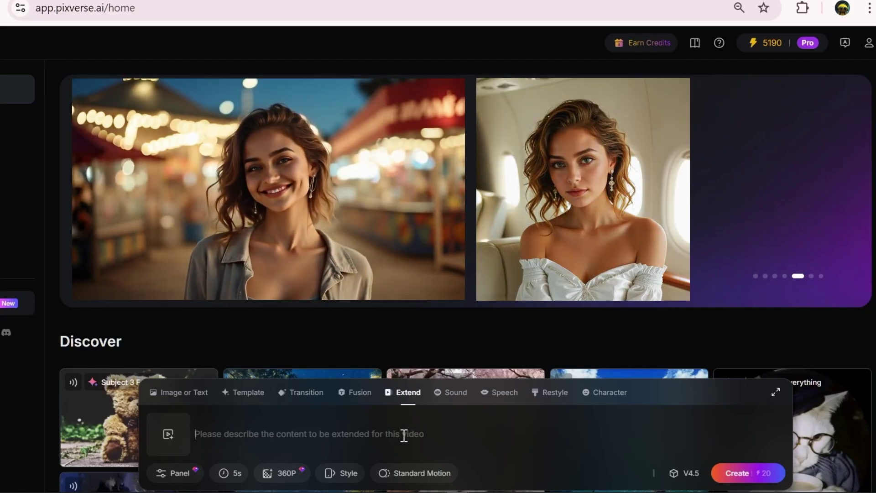
pyautogui.click(593, 401)
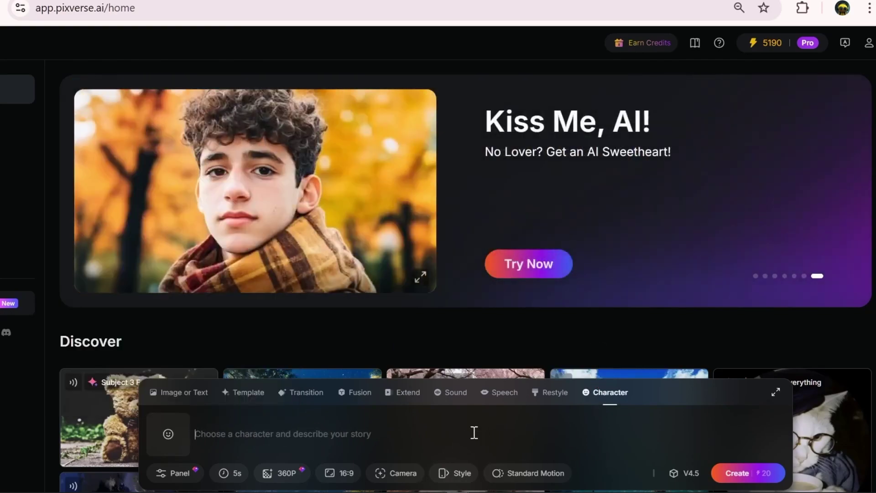
pyautogui.click(456, 404)
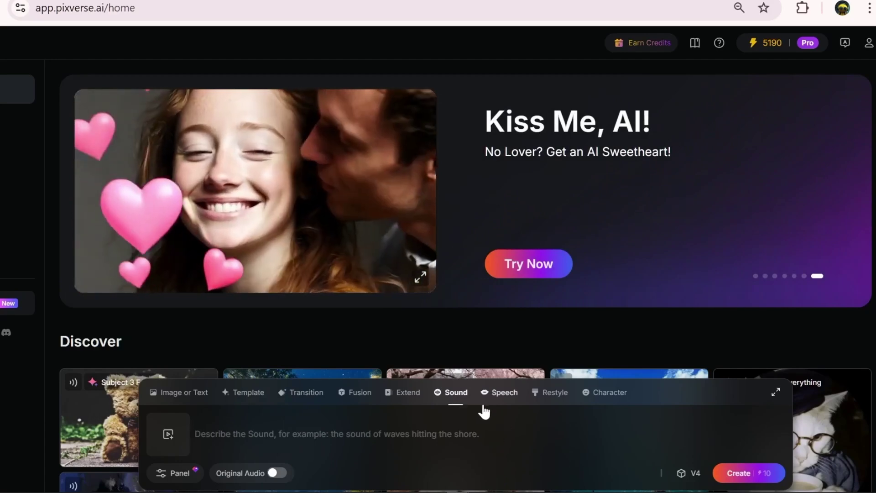
pyautogui.click(499, 394)
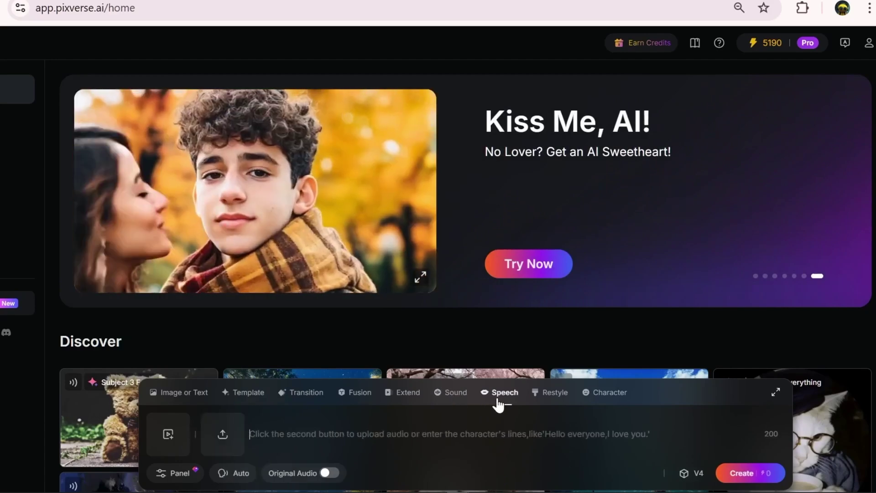
pyautogui.click(551, 400)
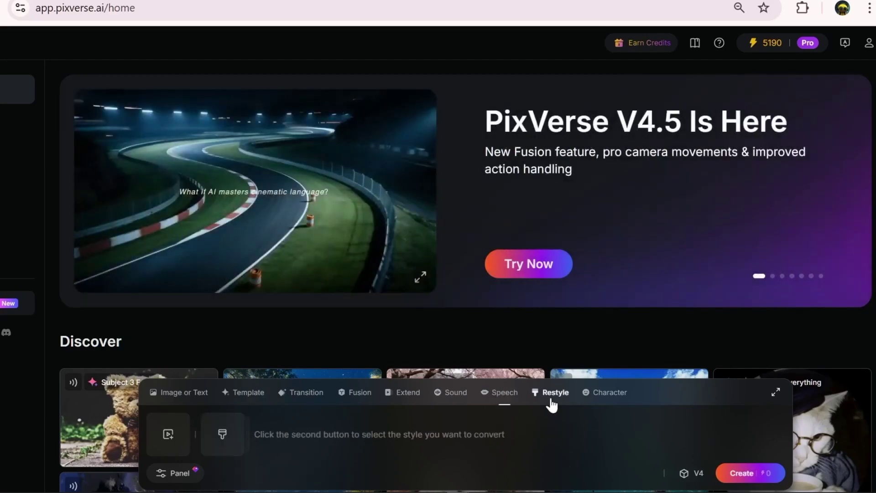
pyautogui.click(354, 419)
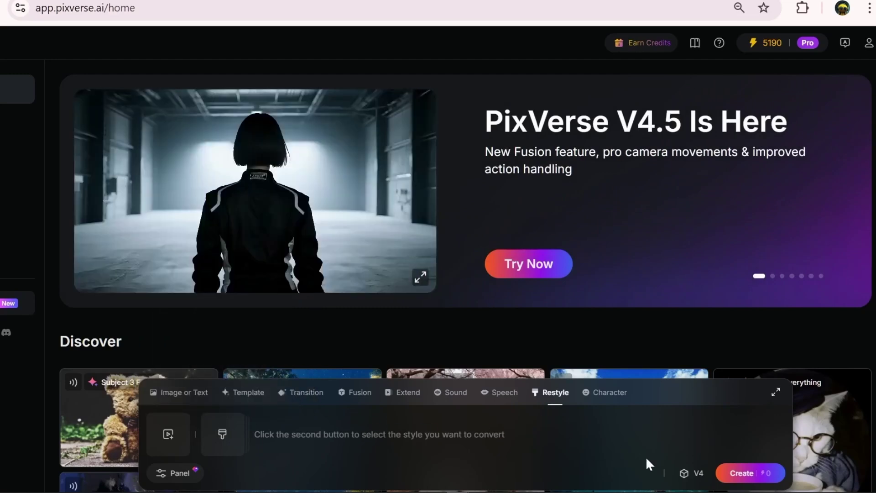
pyautogui.click(686, 475)
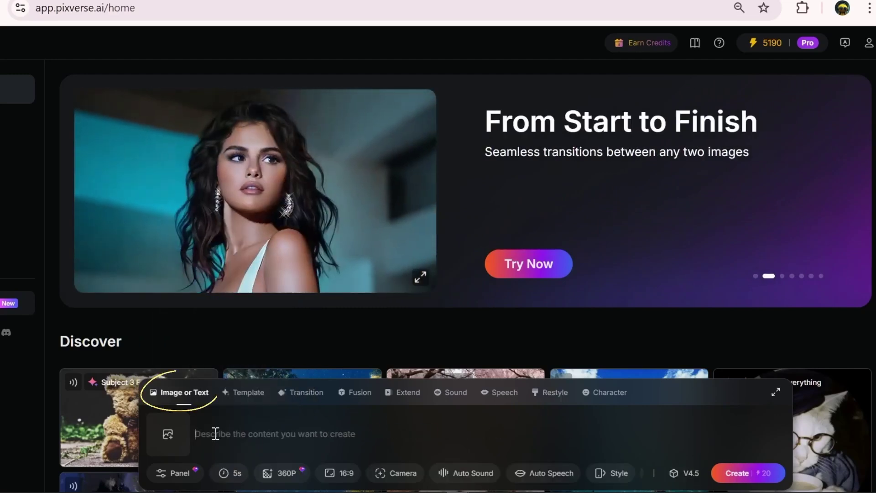
# - Paste the boy-on-furry-dragon village prompt, toggle Off-Peak Mode on and off, and adjust Create Count
pyautogui.write('DreamWorks-style 3D animation of a small boy sitting atop a furry dragon walking slowly through a medieval village. The dragon yawns mid-step as the boy holds loose reins.')
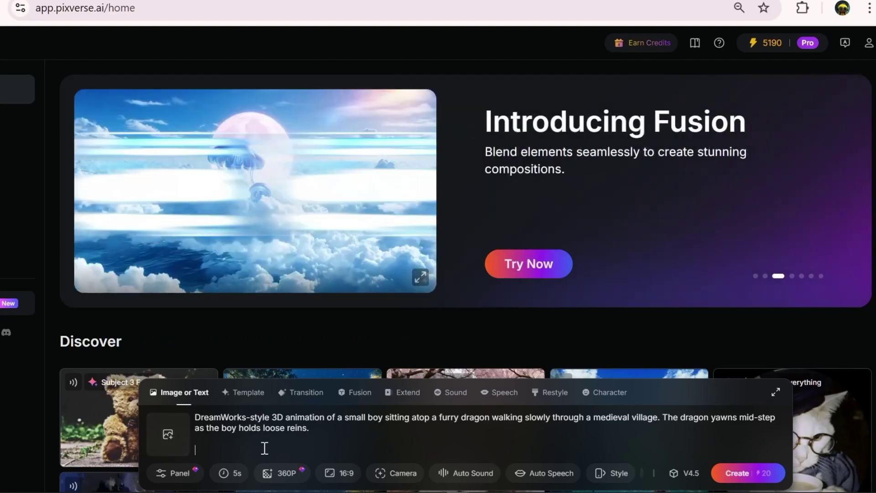
pyautogui.click(193, 476)
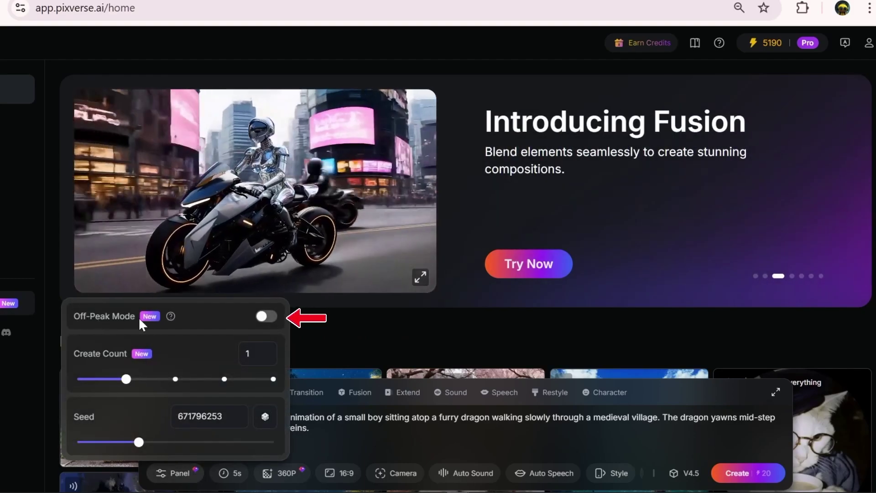
pyautogui.click(267, 322)
pyautogui.click(267, 321)
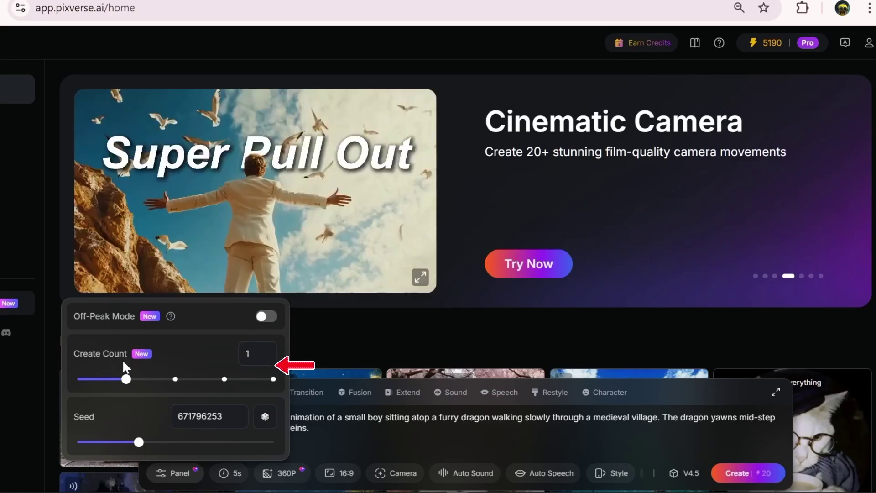
pyautogui.moveTo(125, 382); pyautogui.dragTo(278, 379)
# - Try an 8-second duration, then settle the clip length back at 5 seconds
pyautogui.click(236, 475)
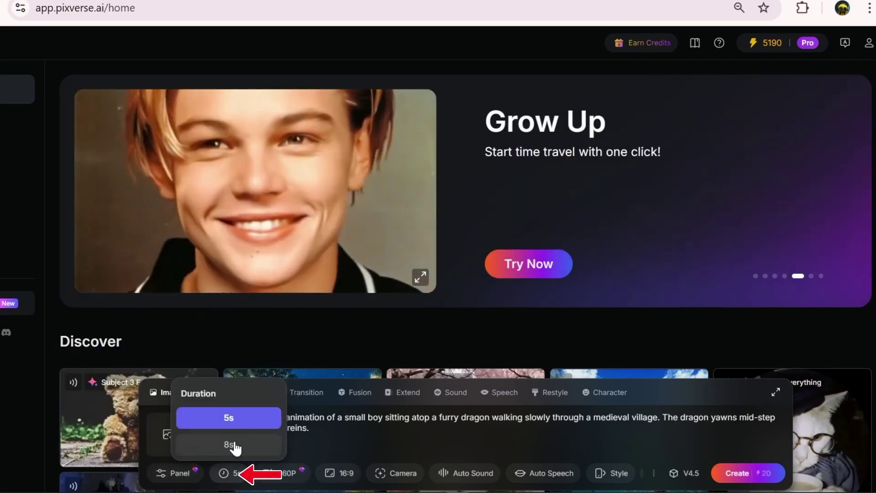
pyautogui.click(229, 445)
pyautogui.click(232, 474)
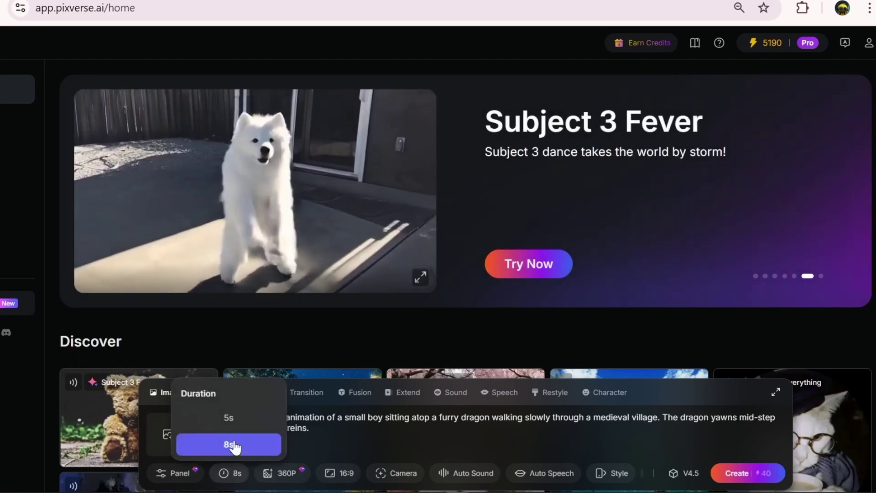
pyautogui.click(233, 422)
# - Raise the resolution from 360P to 1080P, keep the 16:9 ratio, and bring up camera presets
pyautogui.click(289, 476)
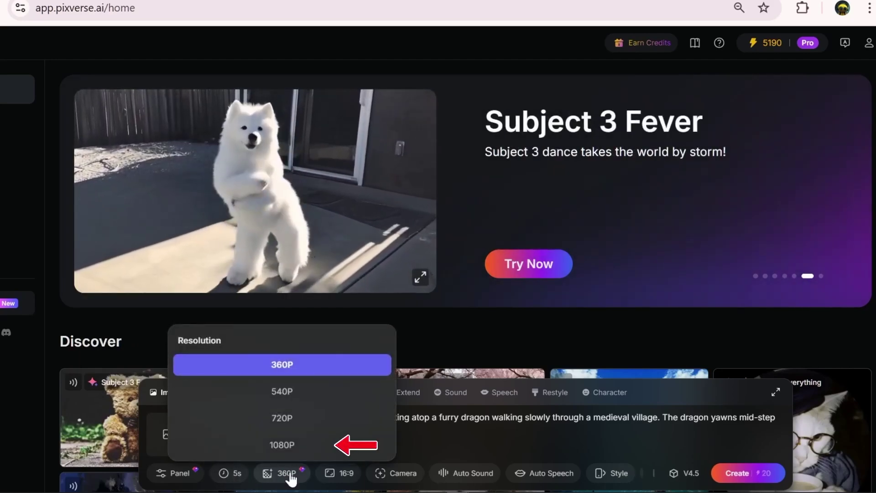
pyautogui.click(285, 443)
pyautogui.click(334, 475)
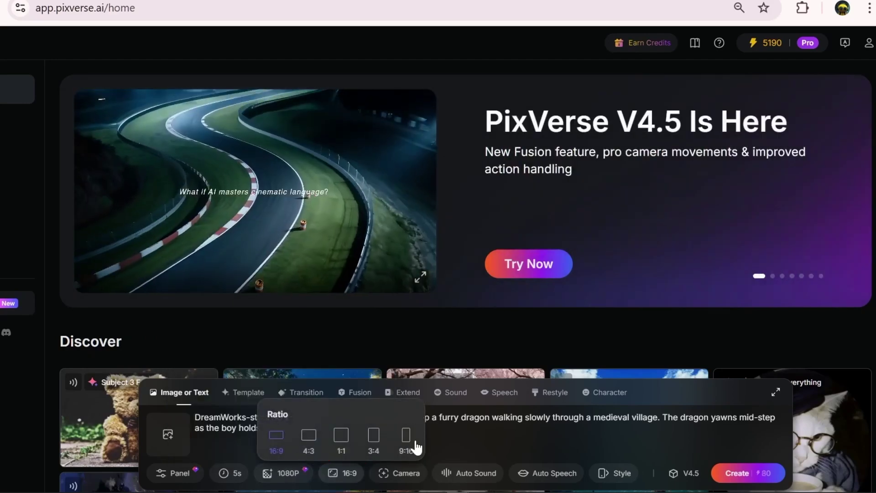
pyautogui.click(348, 477)
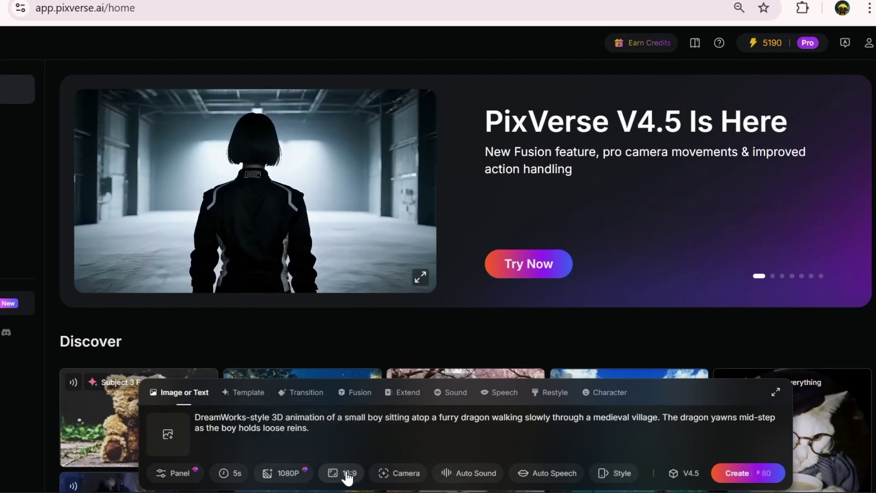
pyautogui.click(394, 477)
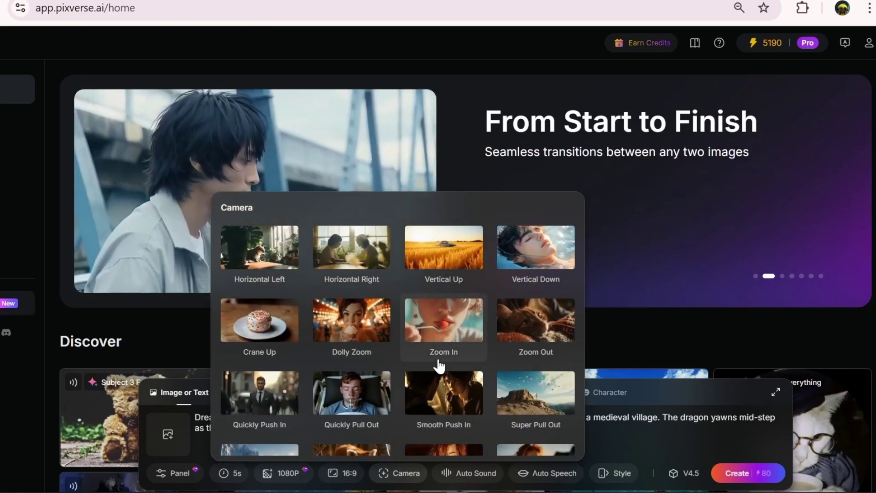
# - Choose the Right Tracking Shot camera movement from the presets
pyautogui.scroll(-2, 438, 363)
pyautogui.scroll(-1, 439, 364)
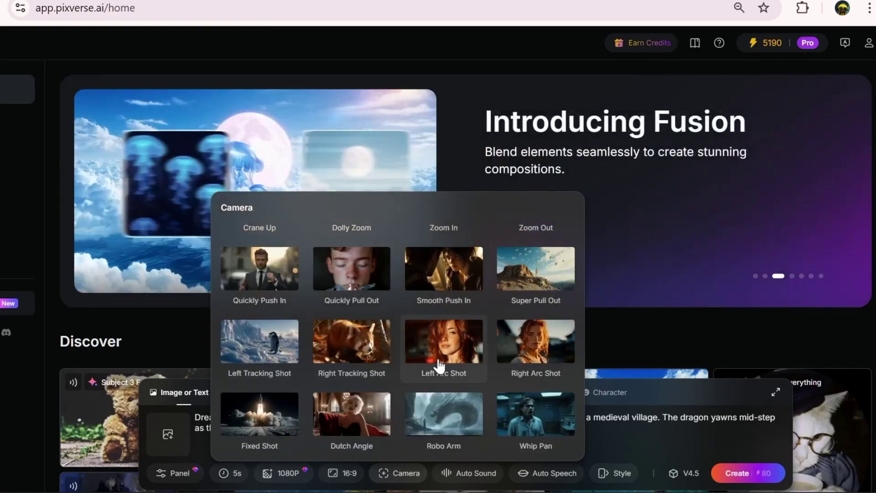
pyautogui.scroll(2, 439, 365)
pyautogui.scroll(1, 438, 365)
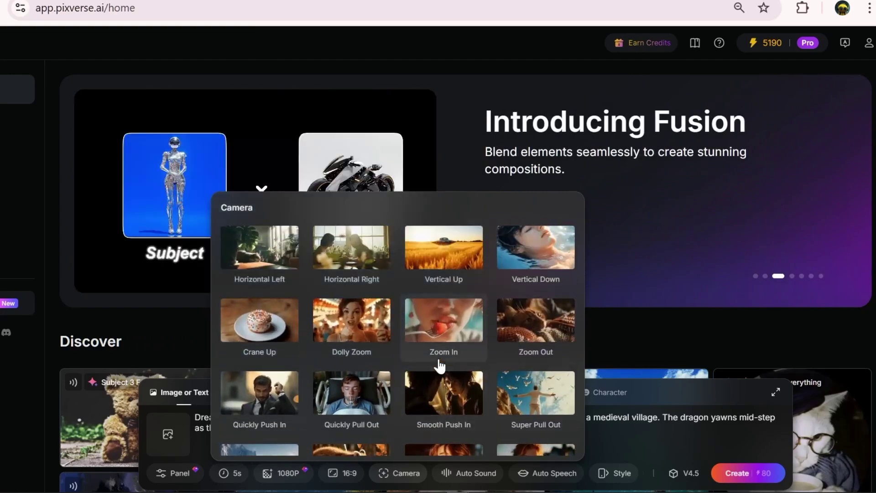
pyautogui.scroll(-1, 293, 302)
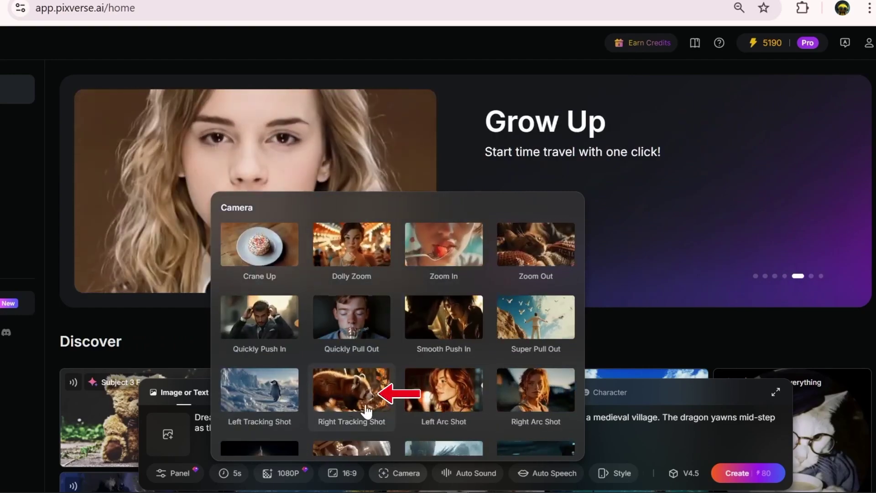
pyautogui.click(361, 402)
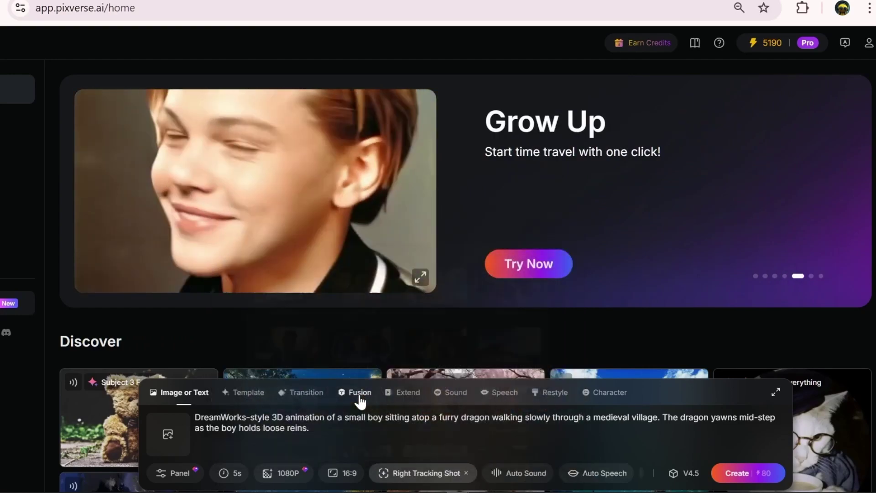
# - Turn on Auto Sound with the description 'ambient sound of a village'
pyautogui.click(509, 477)
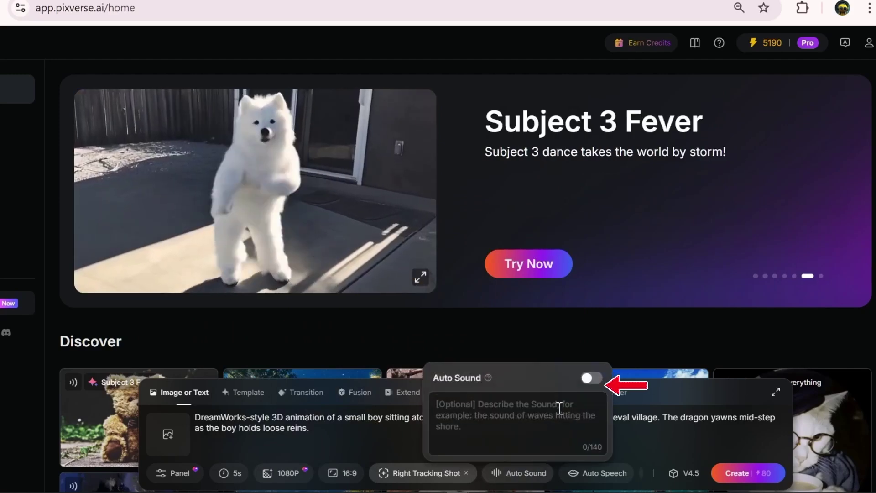
pyautogui.click(586, 379)
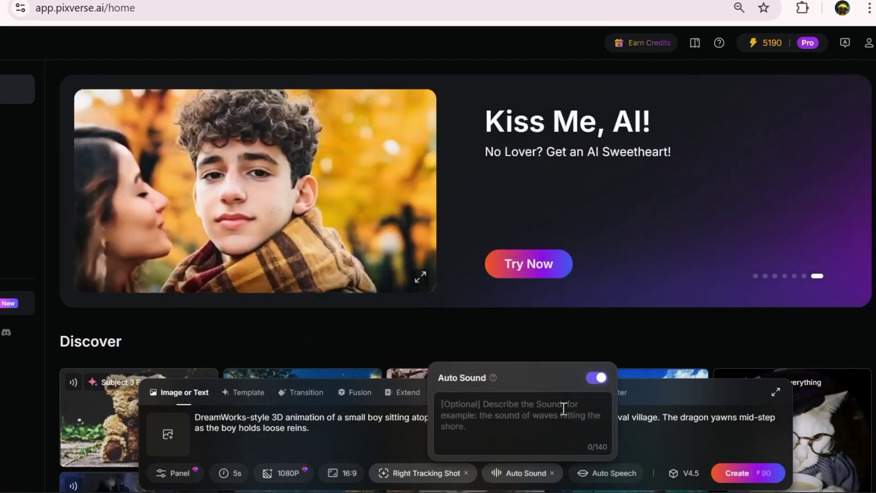
pyautogui.click(530, 417)
pyautogui.write('ambient sound of a village')
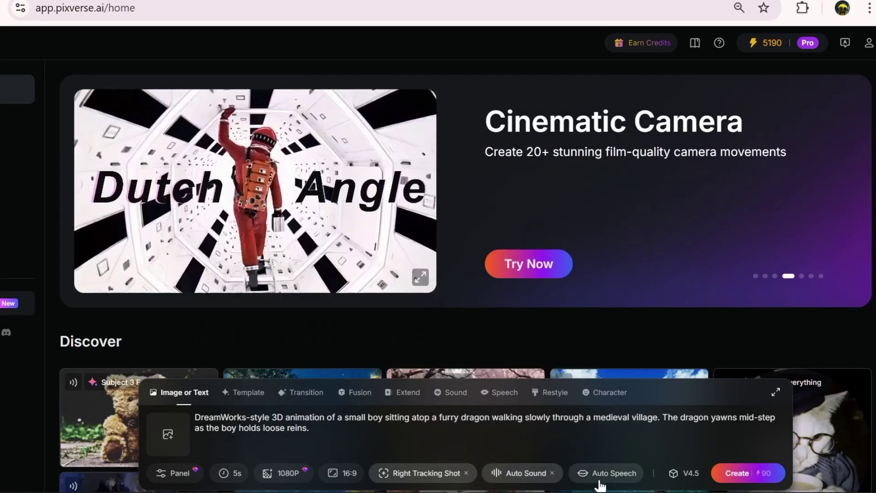
# - Browse the Auto Speech voice list, then close the speech options unchanged
pyautogui.click(600, 485)
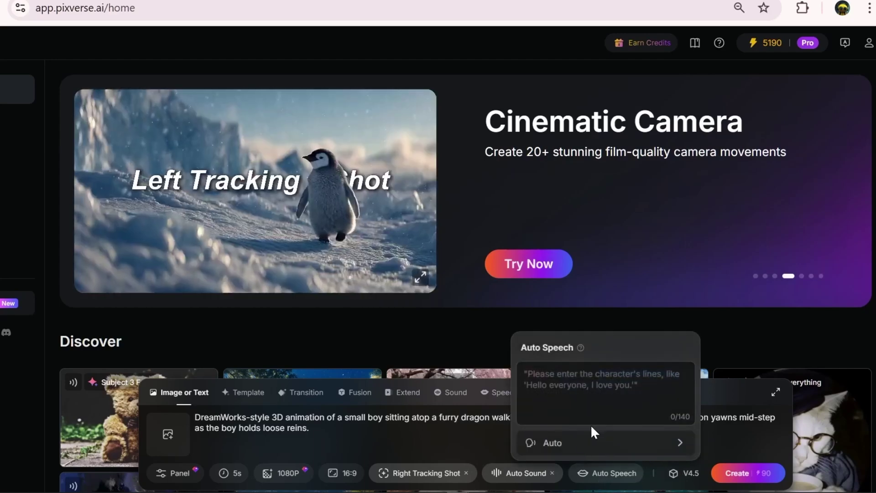
pyautogui.click(600, 447)
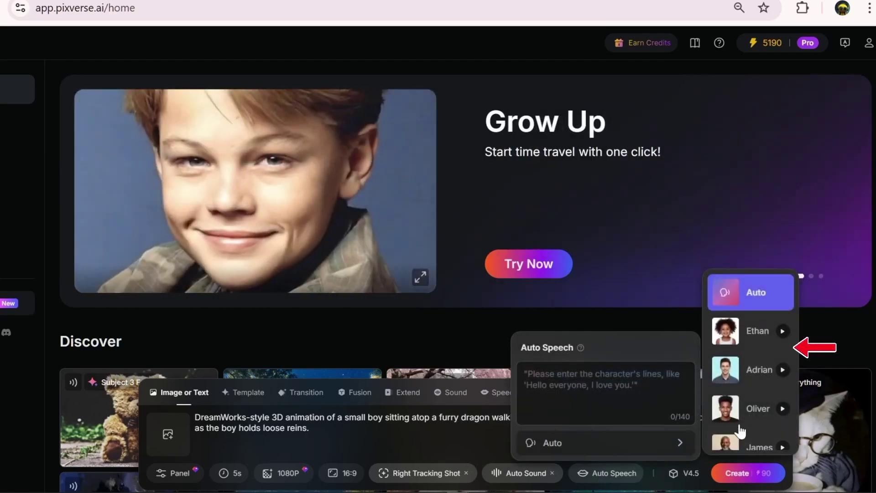
pyautogui.scroll(-5, 756, 411)
pyautogui.click(755, 430)
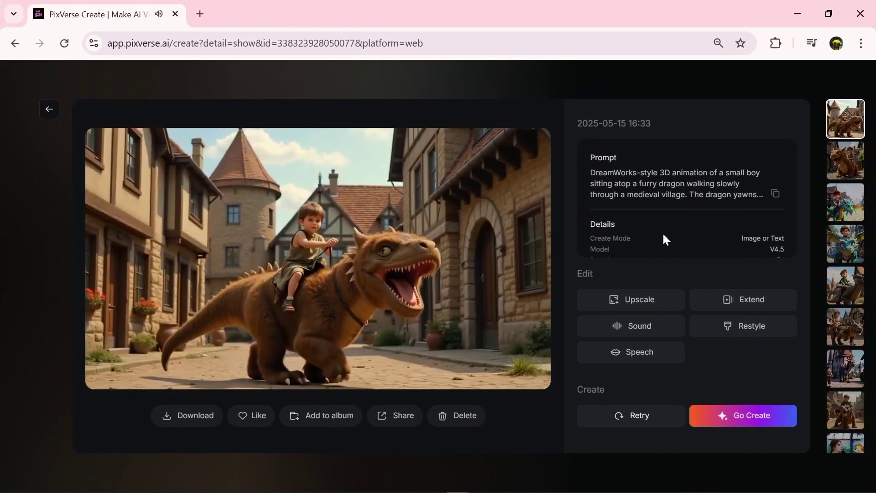
# - Scroll through the clip's Details panel, then play the boy-on-dragon clip full screen
pyautogui.scroll(-2, 696, 231)
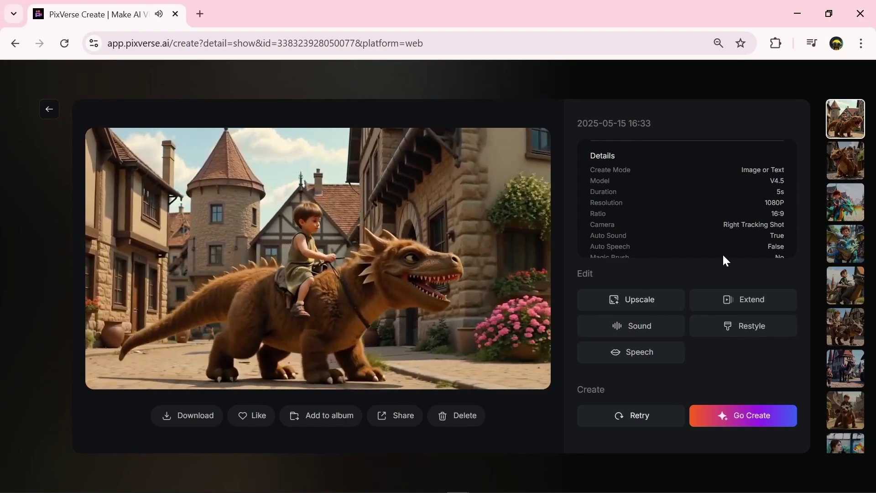
pyautogui.scroll(-2, 773, 241)
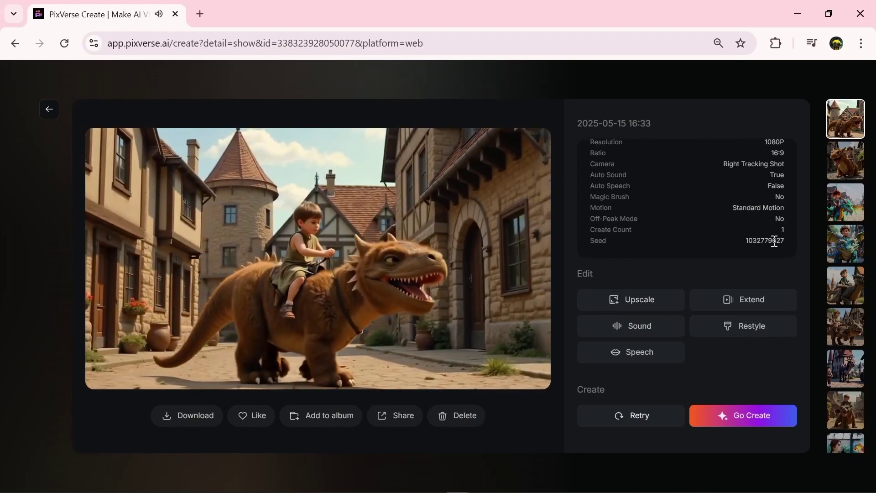
pyautogui.scroll(4, 766, 236)
pyautogui.click(536, 386)
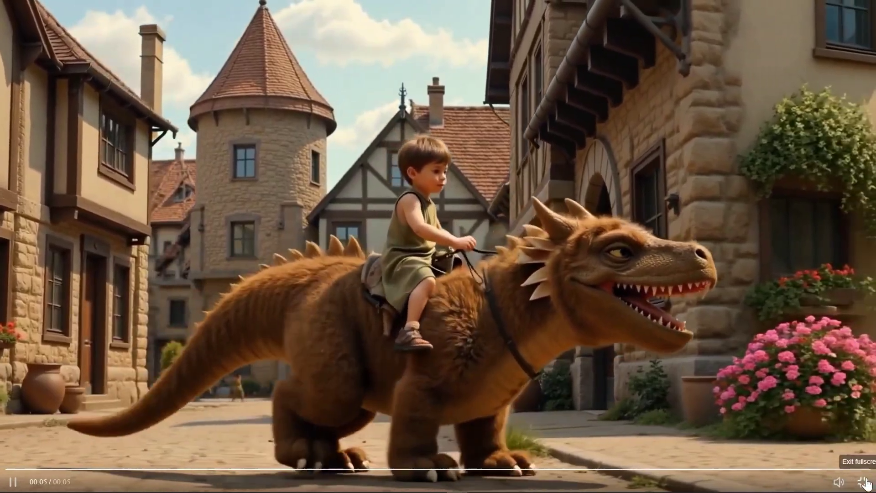
# - Leave full screen and look through the visual style and camera preset lists without changing them
pyautogui.click(864, 483)
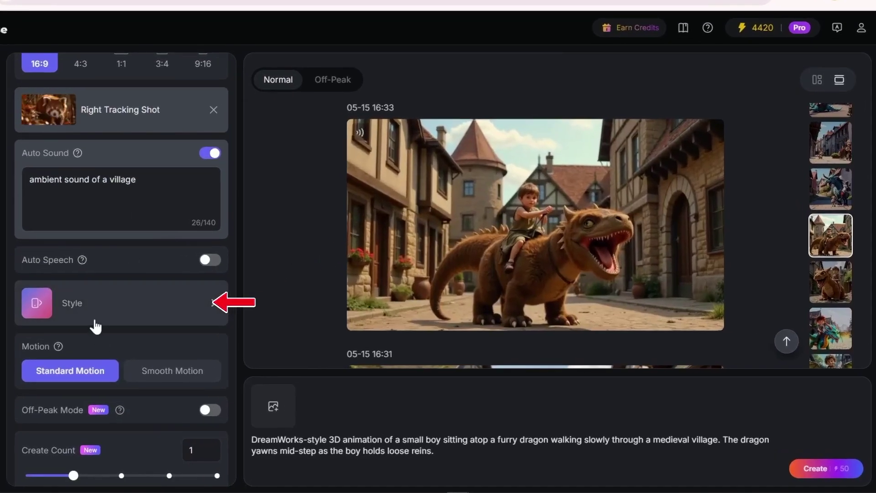
pyautogui.click(96, 325)
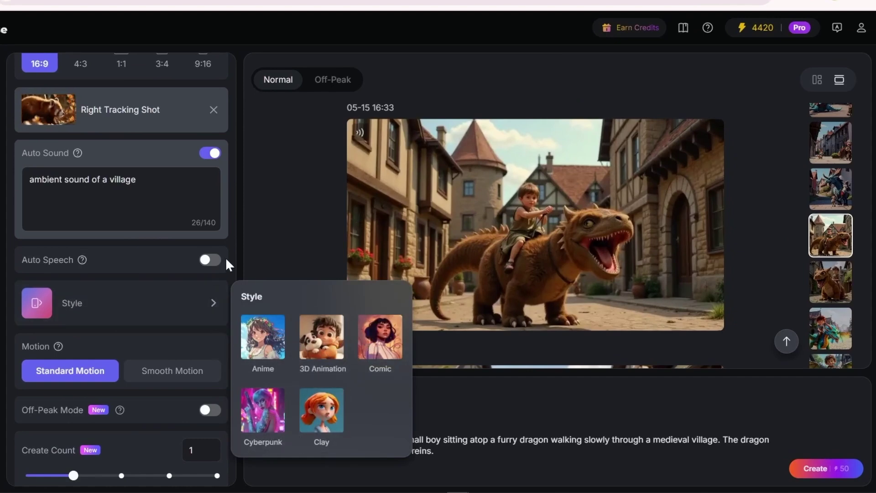
pyautogui.scroll(-2, 226, 256)
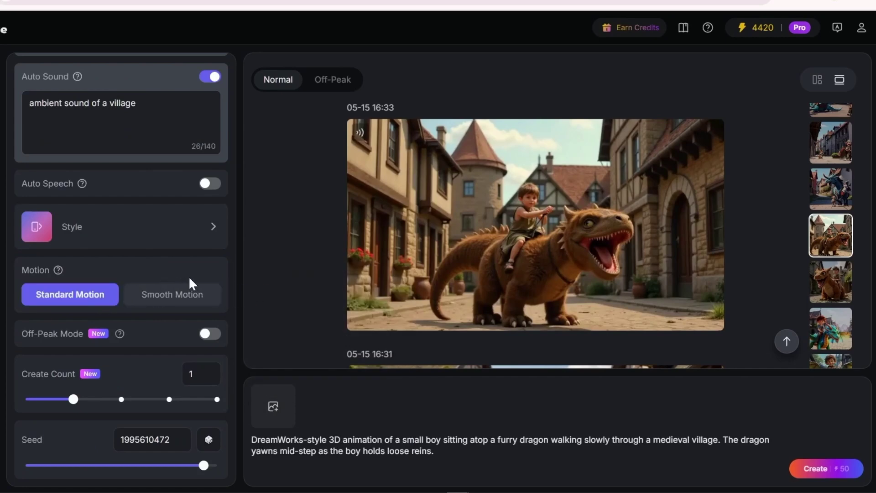
pyautogui.scroll(2, 114, 140)
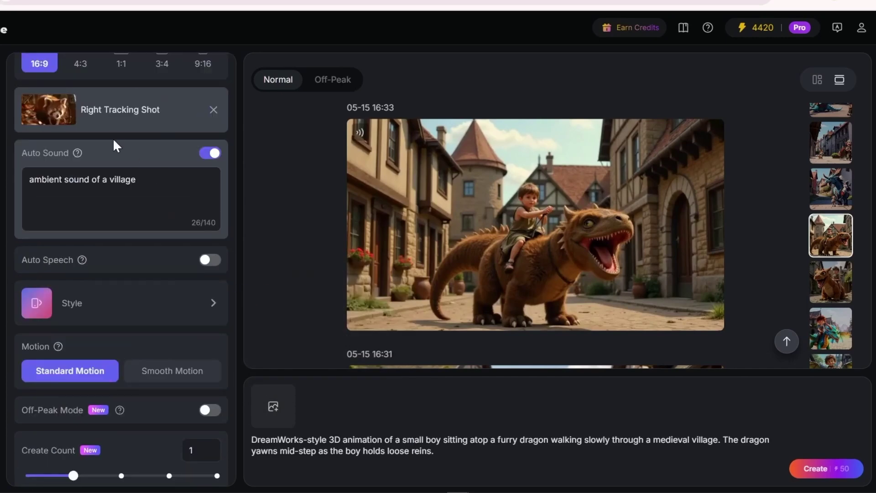
pyautogui.moveTo(142, 122)
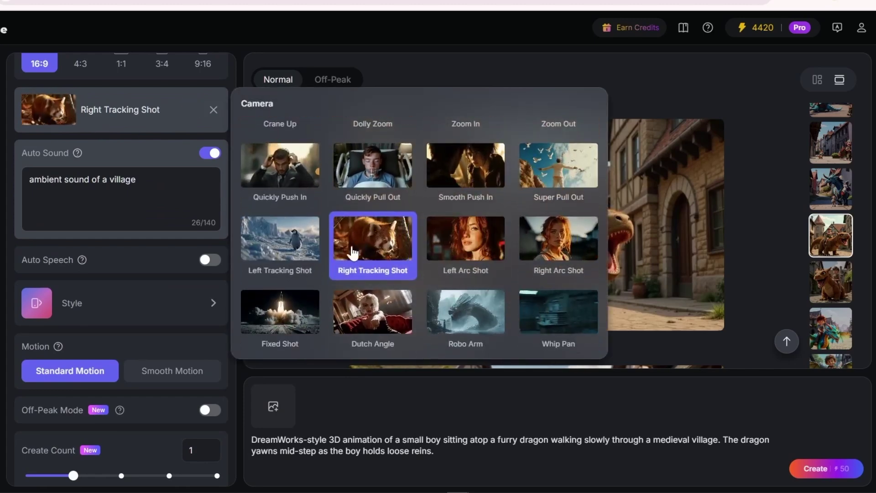
pyautogui.click(224, 247)
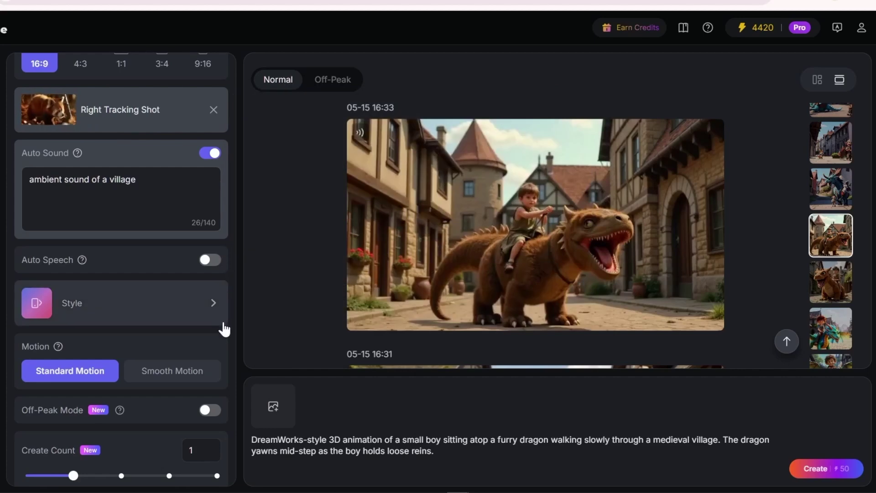
pyautogui.scroll(-2, 226, 334)
pyautogui.scroll(8, 226, 334)
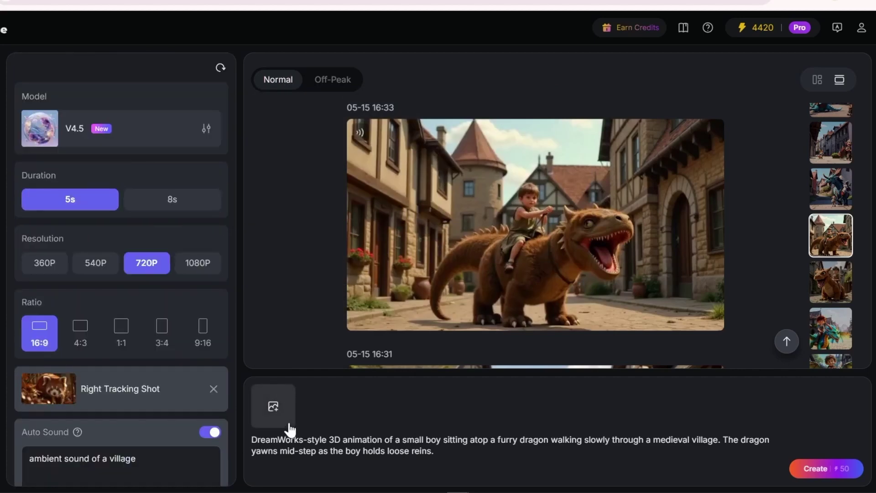
# - Upload the boy-and-blue-dragon reference image, preview it, then adjust duration and choose 1080P
pyautogui.click(286, 425)
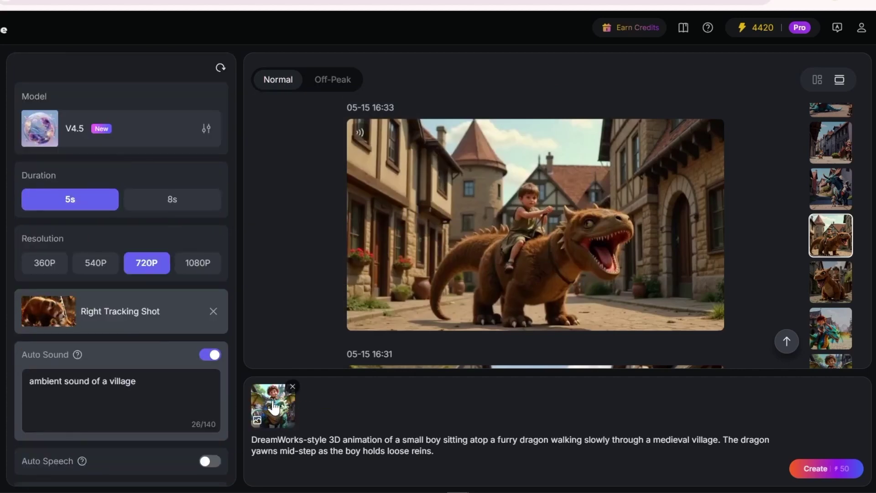
pyautogui.click(274, 406)
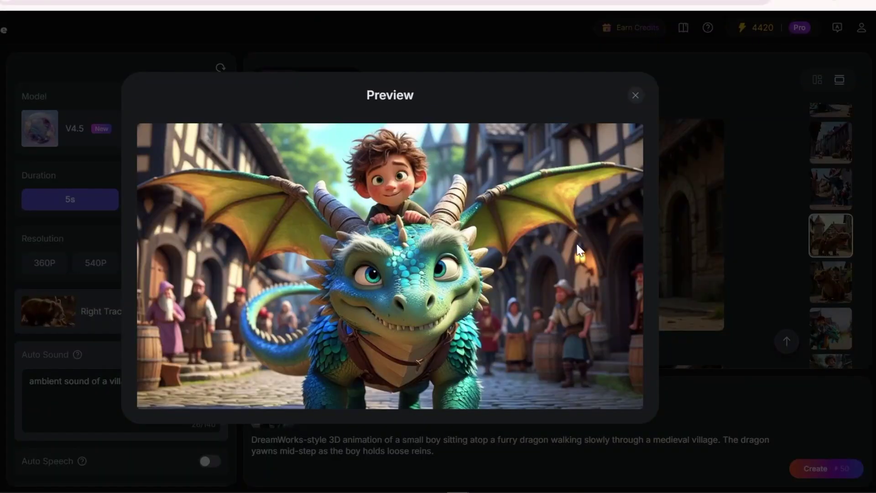
pyautogui.click(634, 95)
pyautogui.click(172, 199)
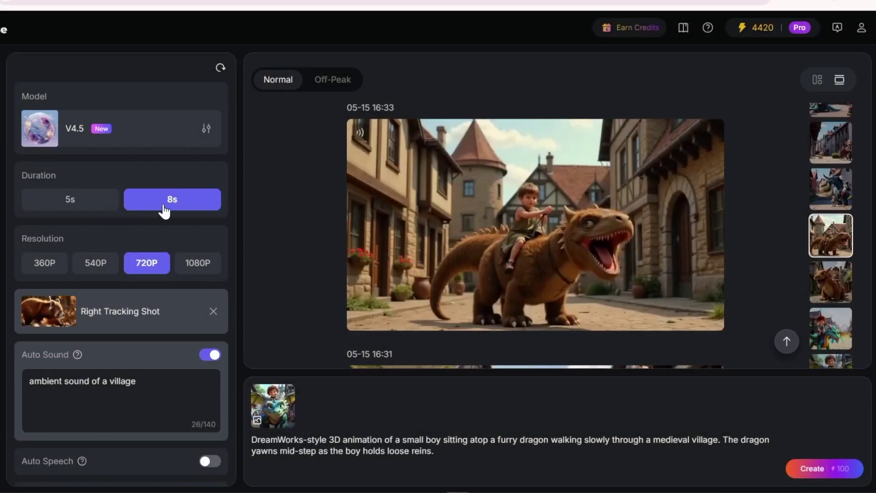
pyautogui.click(192, 273)
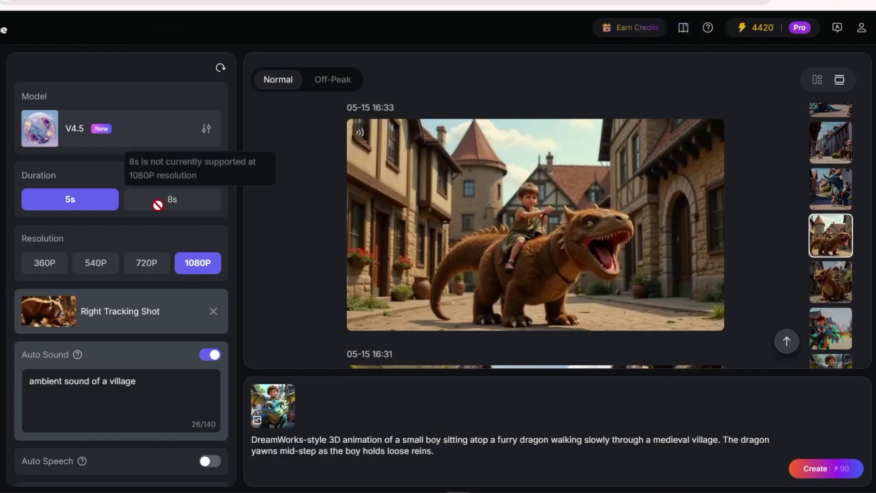
# - Apply the Left Arc Shot camera movement and generate the reference-based clip
pyautogui.click(118, 311)
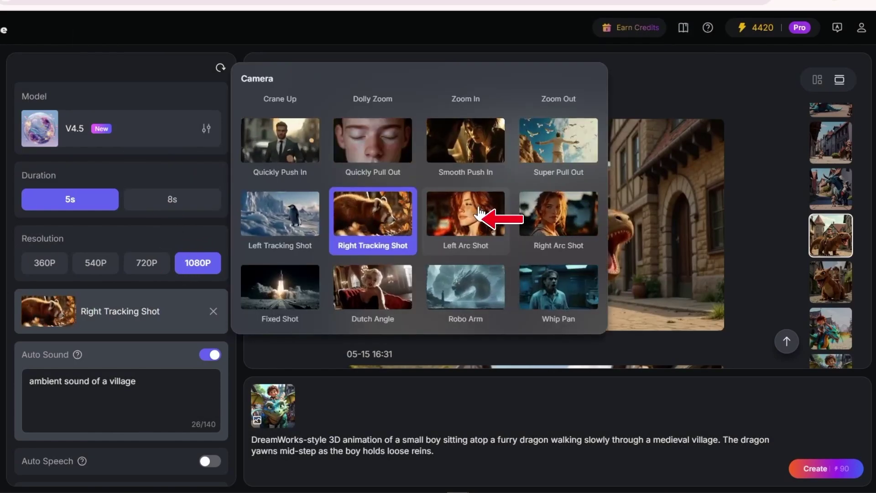
pyautogui.click(466, 225)
pyautogui.scroll(-6, 219, 319)
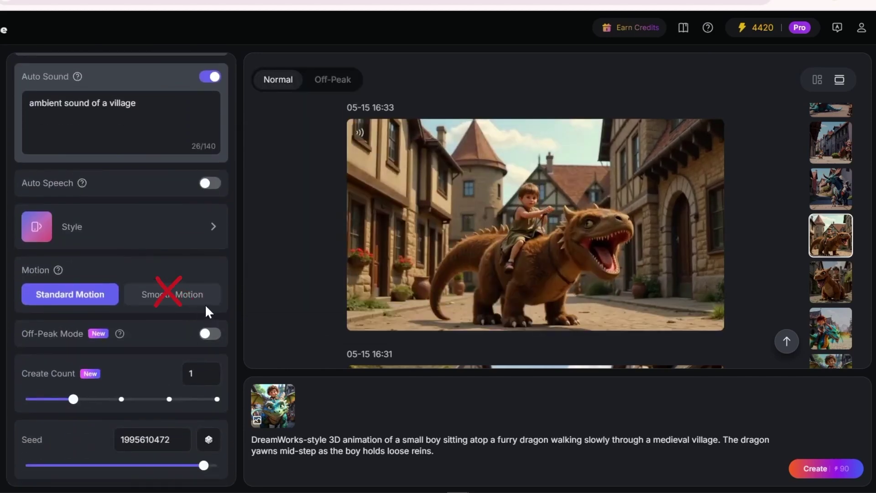
pyautogui.click(835, 469)
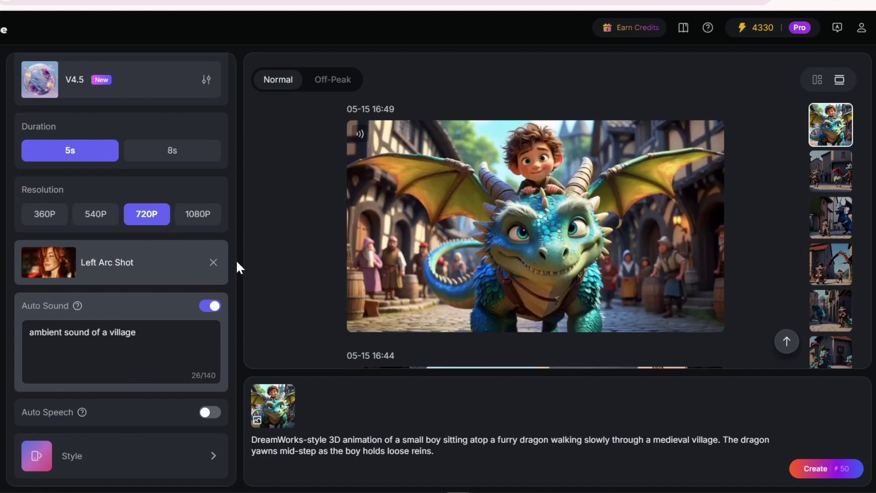
# - Switch the motion mode to Smooth Motion
pyautogui.scroll(-5, 234, 260)
pyautogui.click(178, 302)
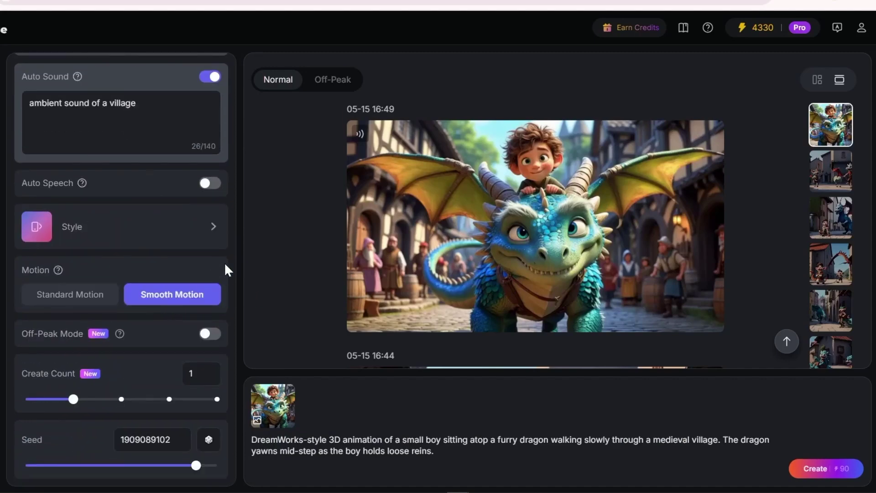
pyautogui.scroll(3, 232, 263)
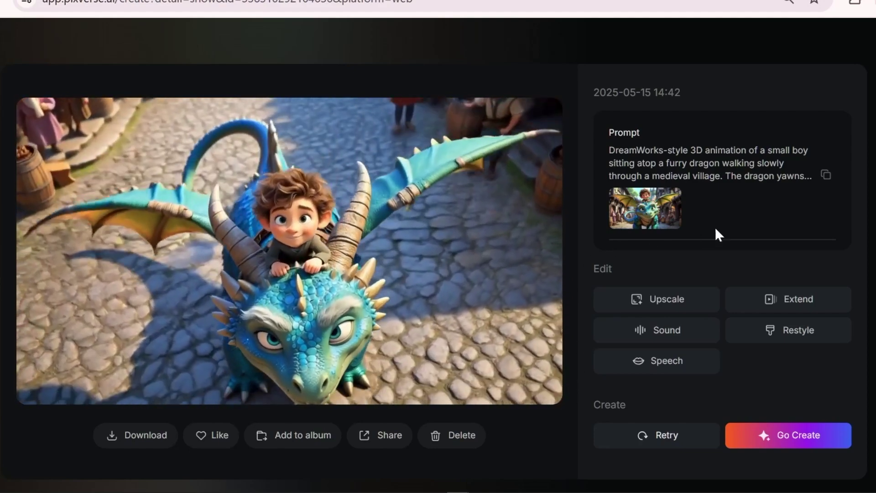
# - Scroll the clip's Details card, then close the detail view with Esc
pyautogui.scroll(-5, 732, 226)
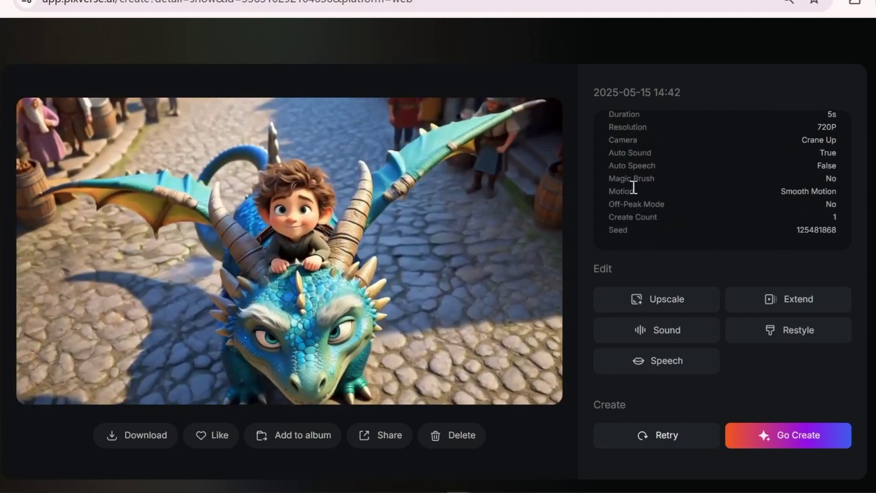
pyautogui.scroll(2, 774, 190)
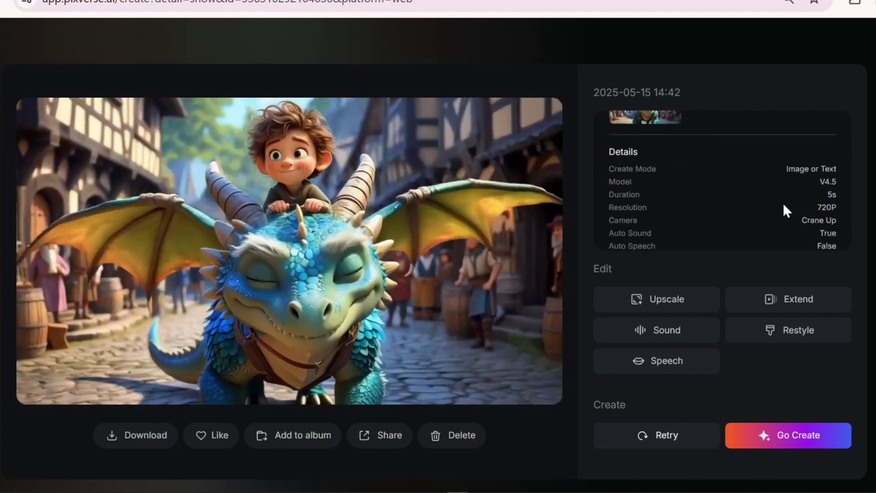
pyautogui.press('Escape')
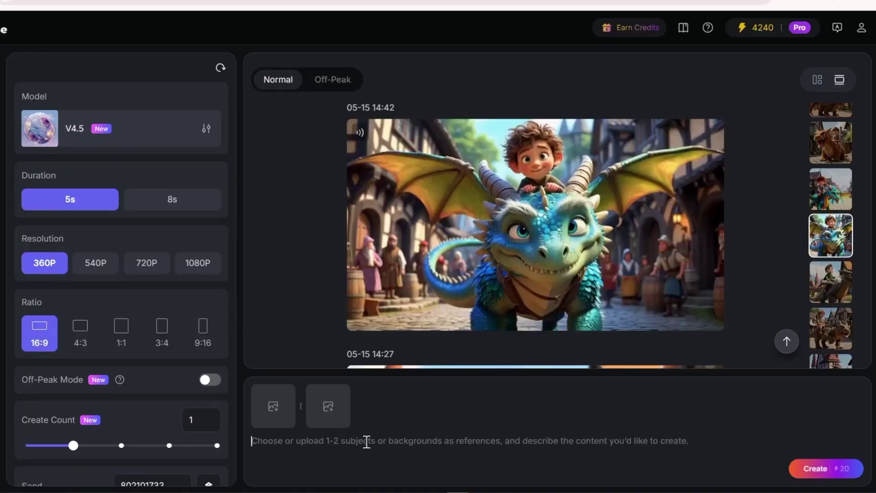
# - Load the cake-and-bear Fusion sample, open the Cake reference details, and save the Bear details
pyautogui.click(293, 423)
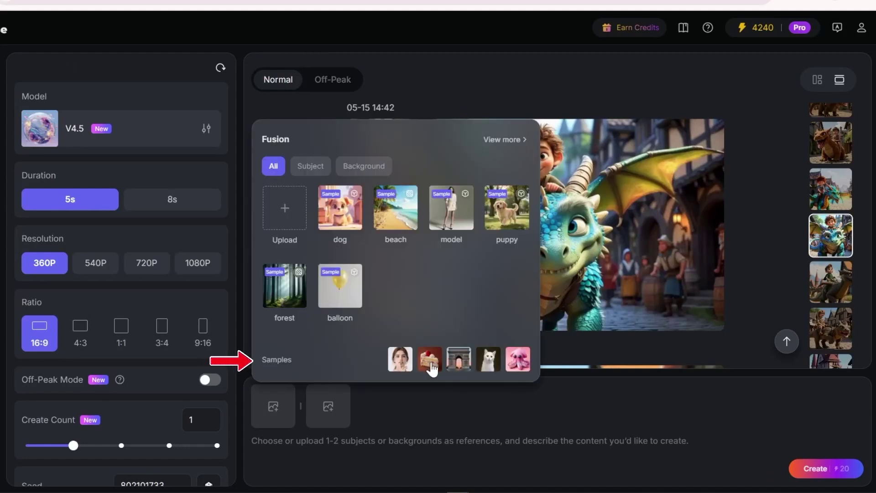
pyautogui.click(431, 363)
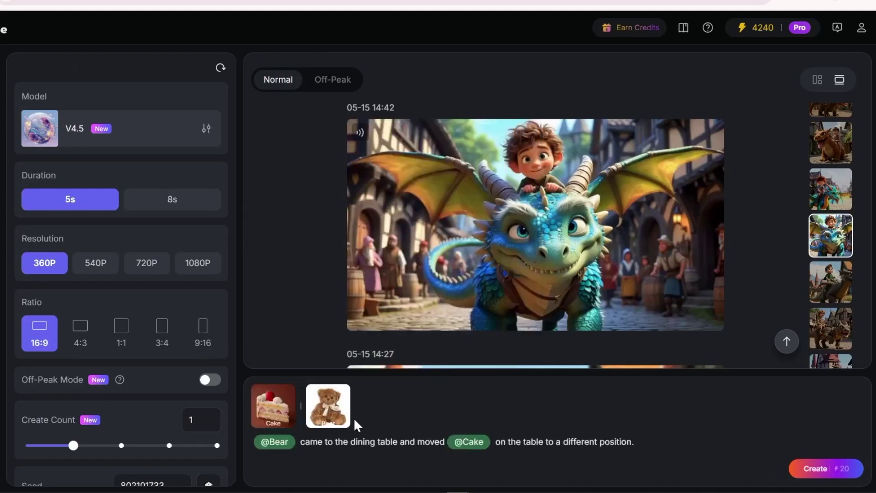
pyautogui.click(279, 419)
pyautogui.click(260, 347)
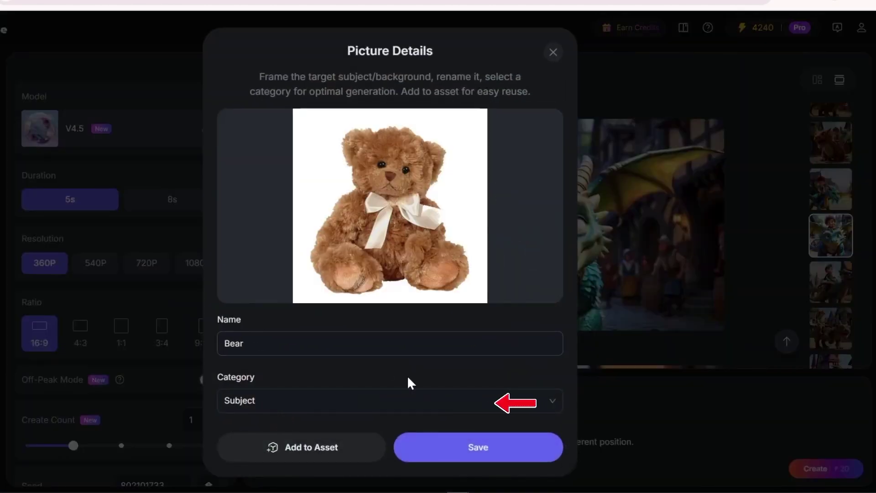
pyautogui.click(459, 448)
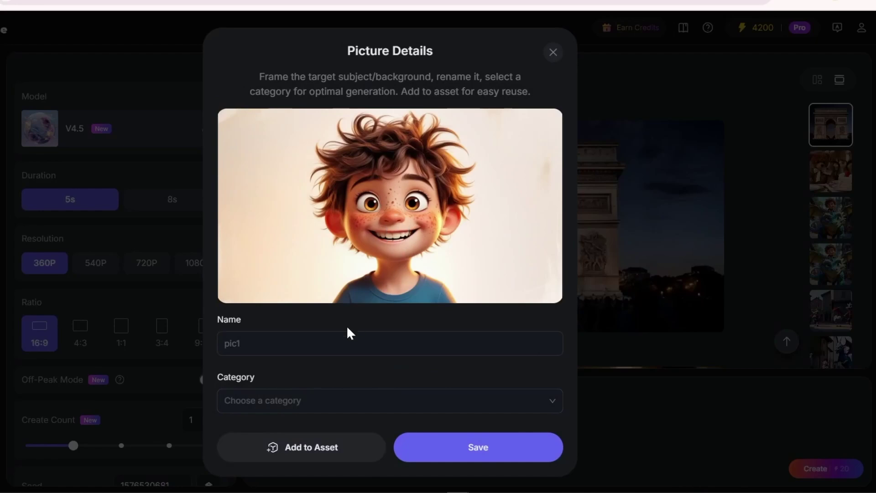
# - Categorize the boy and dragon pictures as Subject, naming the second 'Dragon', and add both to assets
pyautogui.click(307, 407)
pyautogui.click(417, 345)
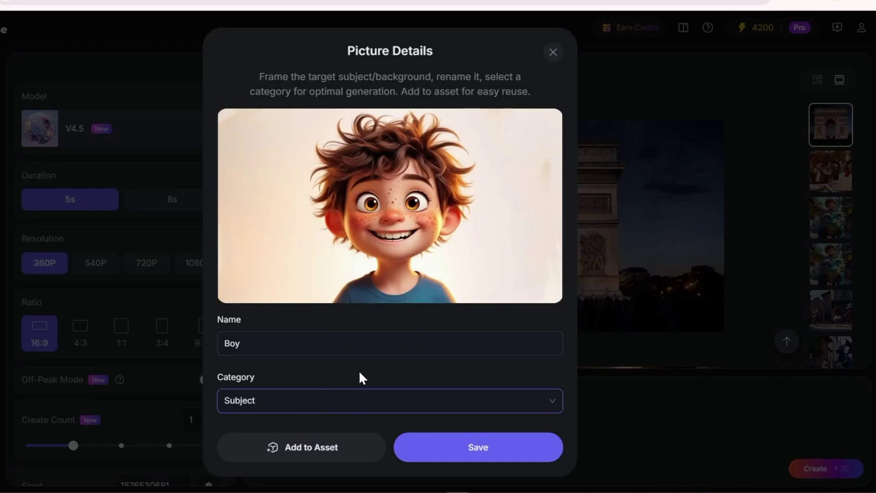
pyautogui.click(332, 450)
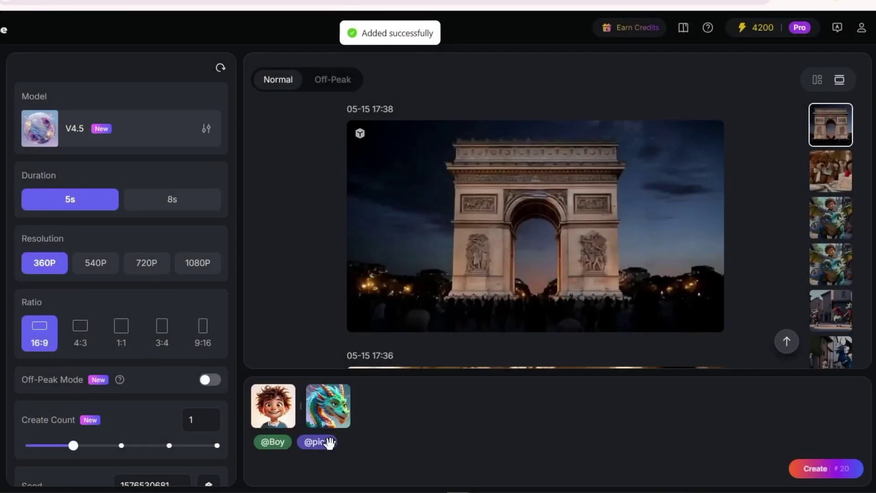
pyautogui.click(326, 443)
pyautogui.click(270, 338)
pyautogui.write('Dragon')
pyautogui.click(283, 400)
pyautogui.click(397, 348)
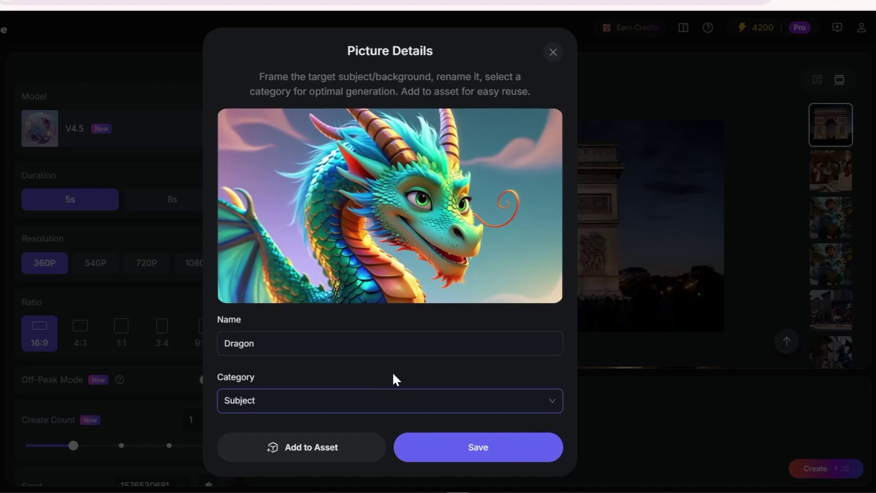
pyautogui.click(358, 447)
pyautogui.write('DreamWorks-style 3D animation of a small boy sitting atop a furry dragon walking slowly through a medieval village. The dragon yawns mid-step as the boy holds loose reins.')
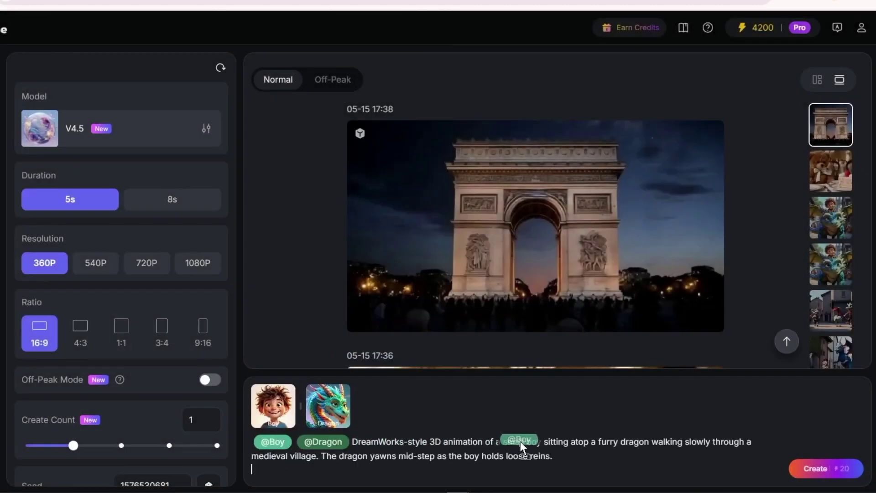
pyautogui.moveTo(538, 440); pyautogui.dragTo(540, 440)
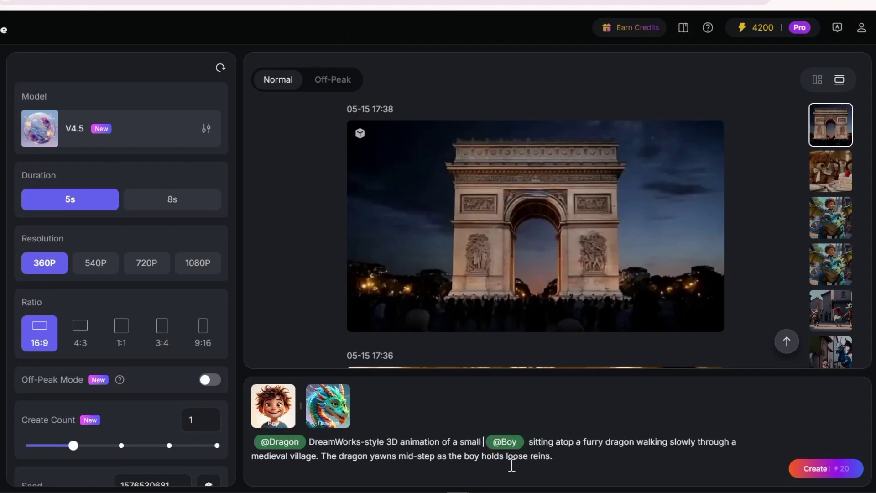
pyautogui.moveTo(283, 442); pyautogui.dragTo(300, 443)
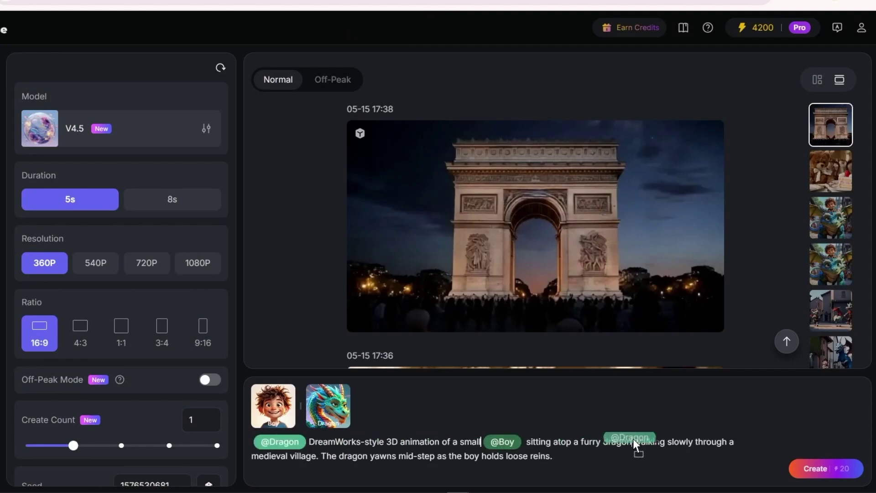
pyautogui.moveTo(633, 439); pyautogui.dragTo(633, 440)
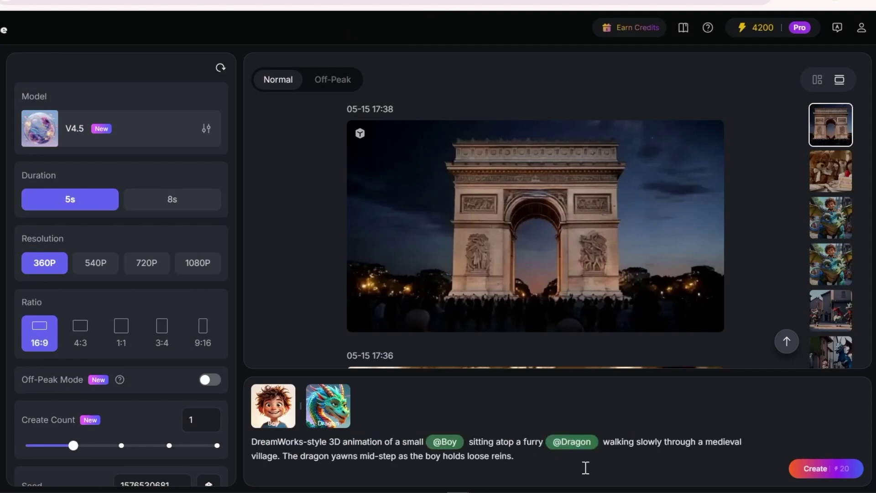
pyautogui.click(198, 262)
pyautogui.scroll(-1, 198, 263)
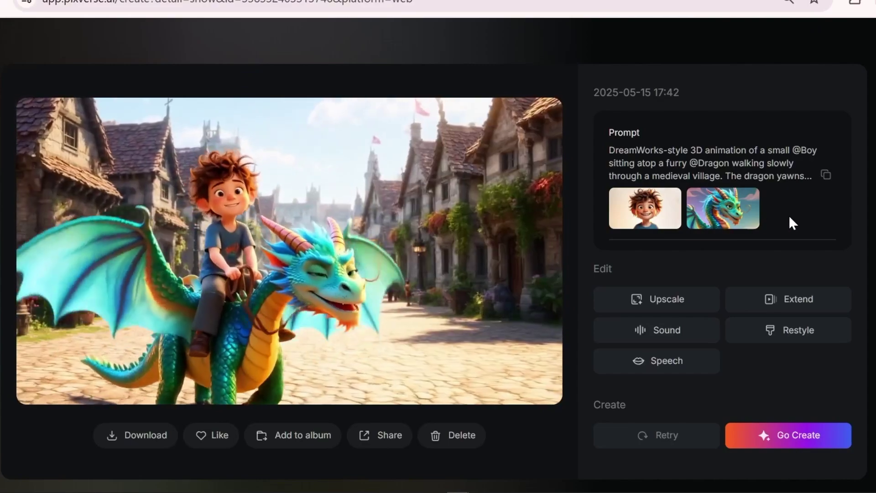
# - Scroll the clip's Details panel, pause it, then resume playback full screen
pyautogui.scroll(-2, 800, 212)
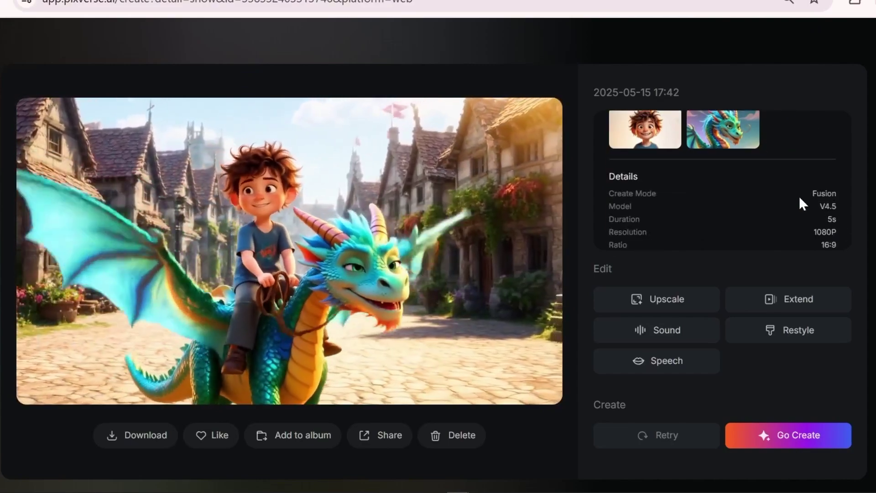
pyautogui.scroll(-1, 828, 198)
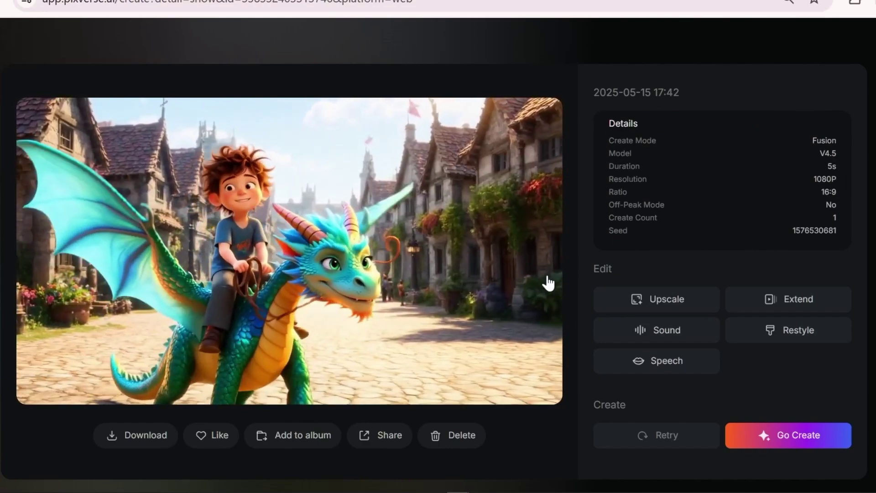
pyautogui.click(429, 283)
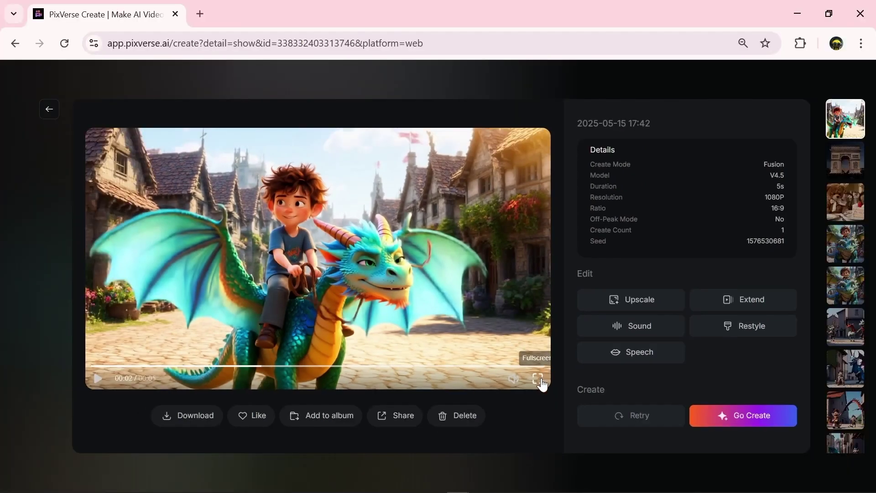
pyautogui.click(547, 393)
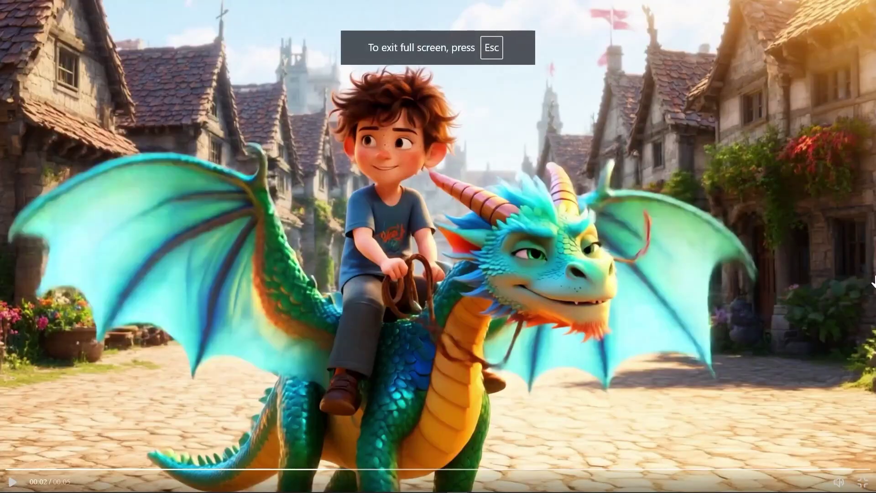
pyautogui.click(791, 288)
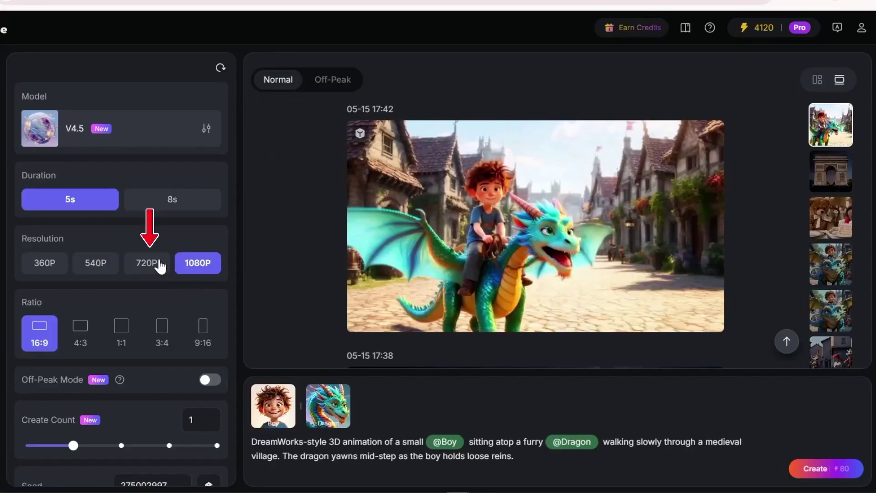
pyautogui.scroll(-1, 172, 209)
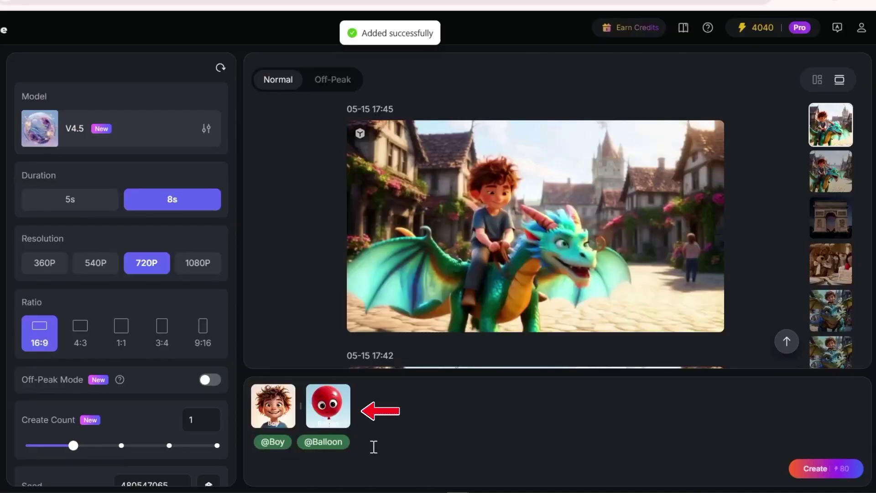
pyautogui.write('Pixar-style 3D animation of a cheerful little boy standing calmly at a quiet countryside bus stop. A red balloon with eyes and a smile floats beside him. Both are gazing in different directions as if waiting patiently.')
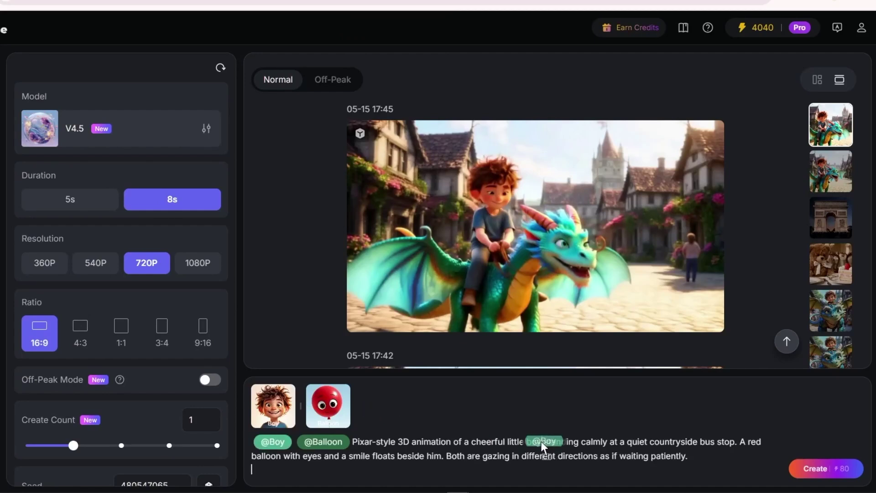
pyautogui.moveTo(545, 446); pyautogui.dragTo(529, 443)
pyautogui.moveTo(286, 445); pyautogui.dragTo(297, 457)
pyautogui.doubleClick(690, 442)
pyautogui.press('BackSpace')
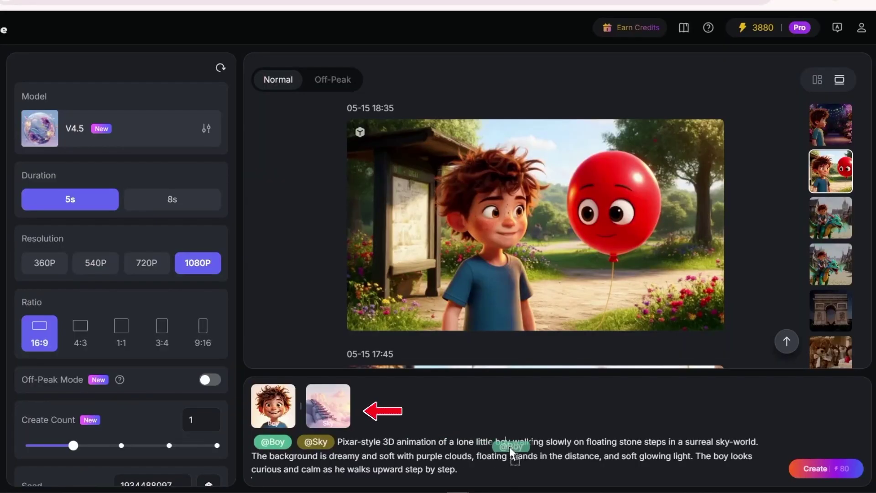
pyautogui.moveTo(510, 444); pyautogui.dragTo(510, 443)
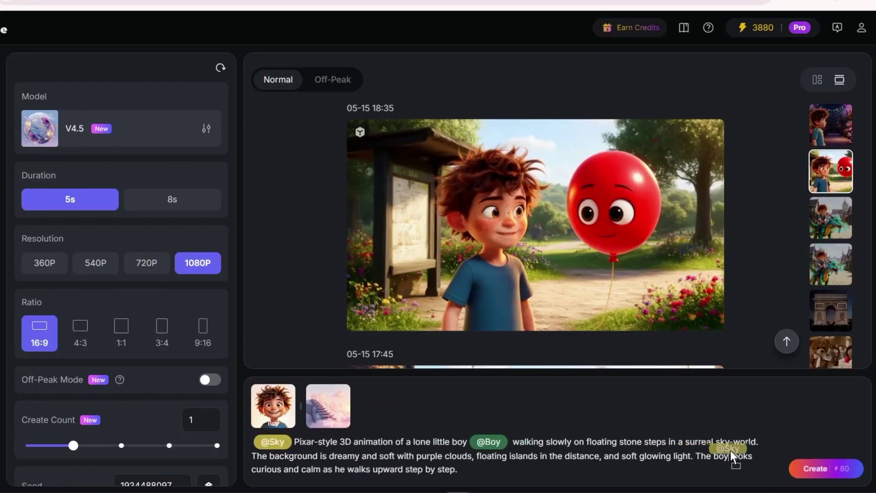
pyautogui.moveTo(760, 447); pyautogui.dragTo(762, 448)
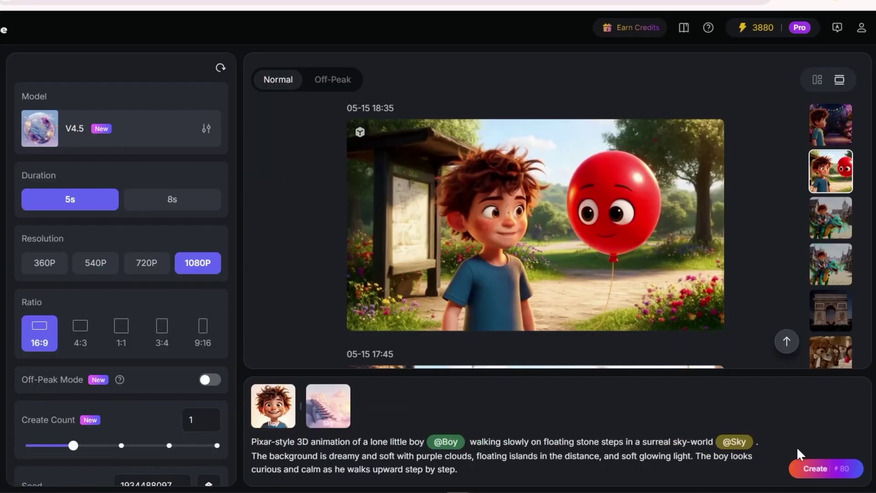
pyautogui.click(817, 468)
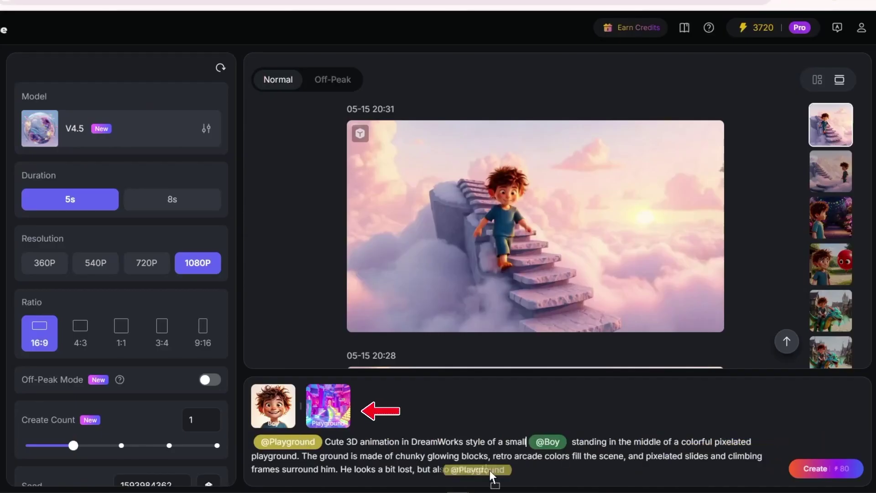
pyautogui.moveTo(489, 470); pyautogui.dragTo(298, 460)
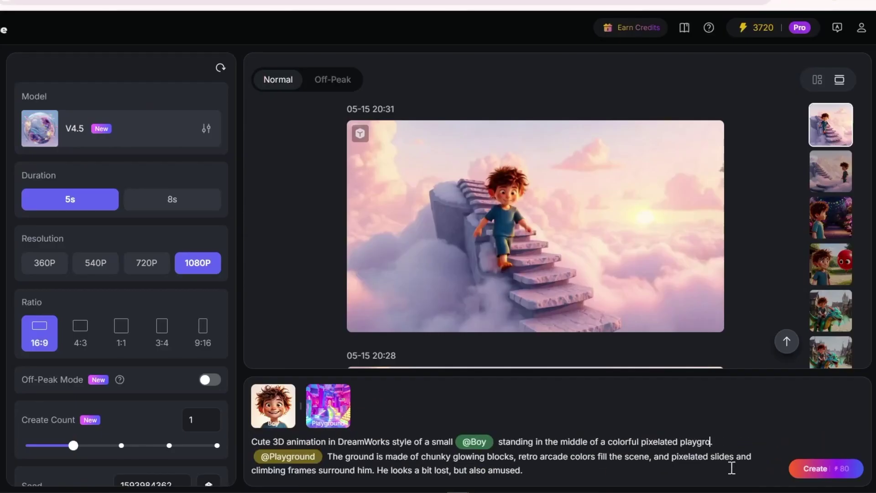
pyautogui.press('BackSpace')
pyautogui.press('BackSpace')
pyautogui.press('BackSpace')
pyautogui.press('BackSpace')
pyautogui.press('BackSpace')
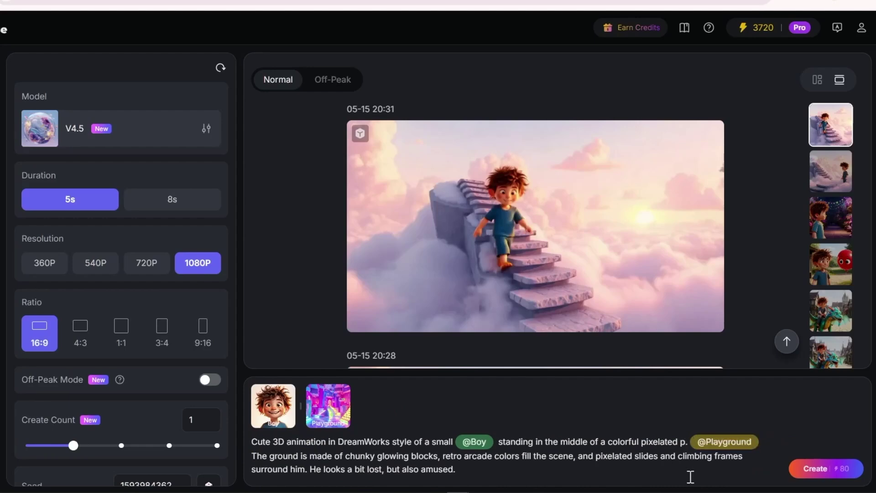
pyautogui.press('BackSpace')
pyautogui.press('BackSpace')
pyautogui.press('BackSpace')
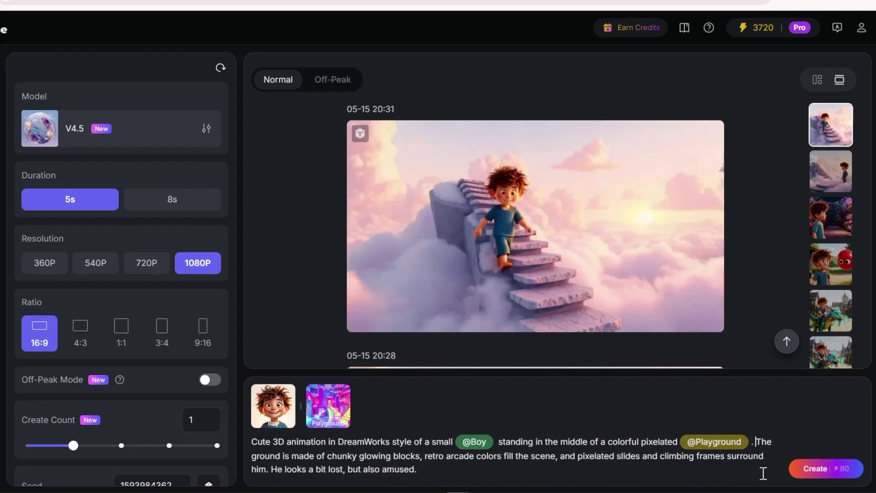
pyautogui.click(815, 469)
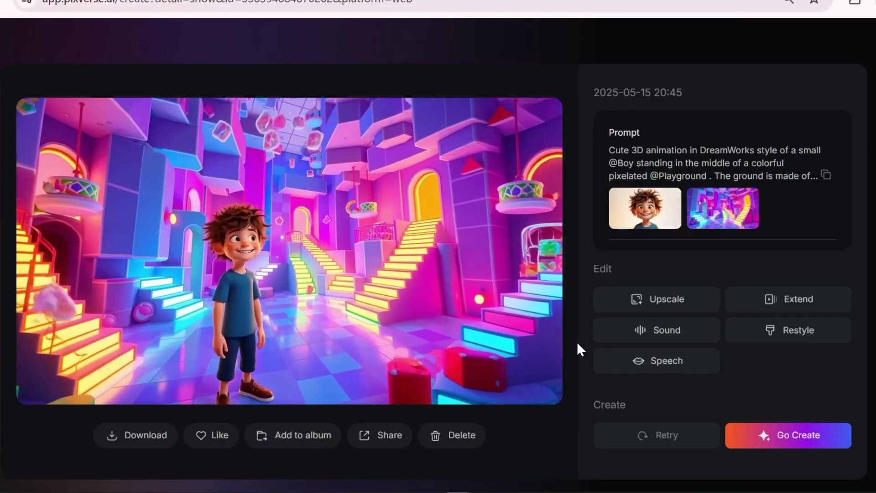